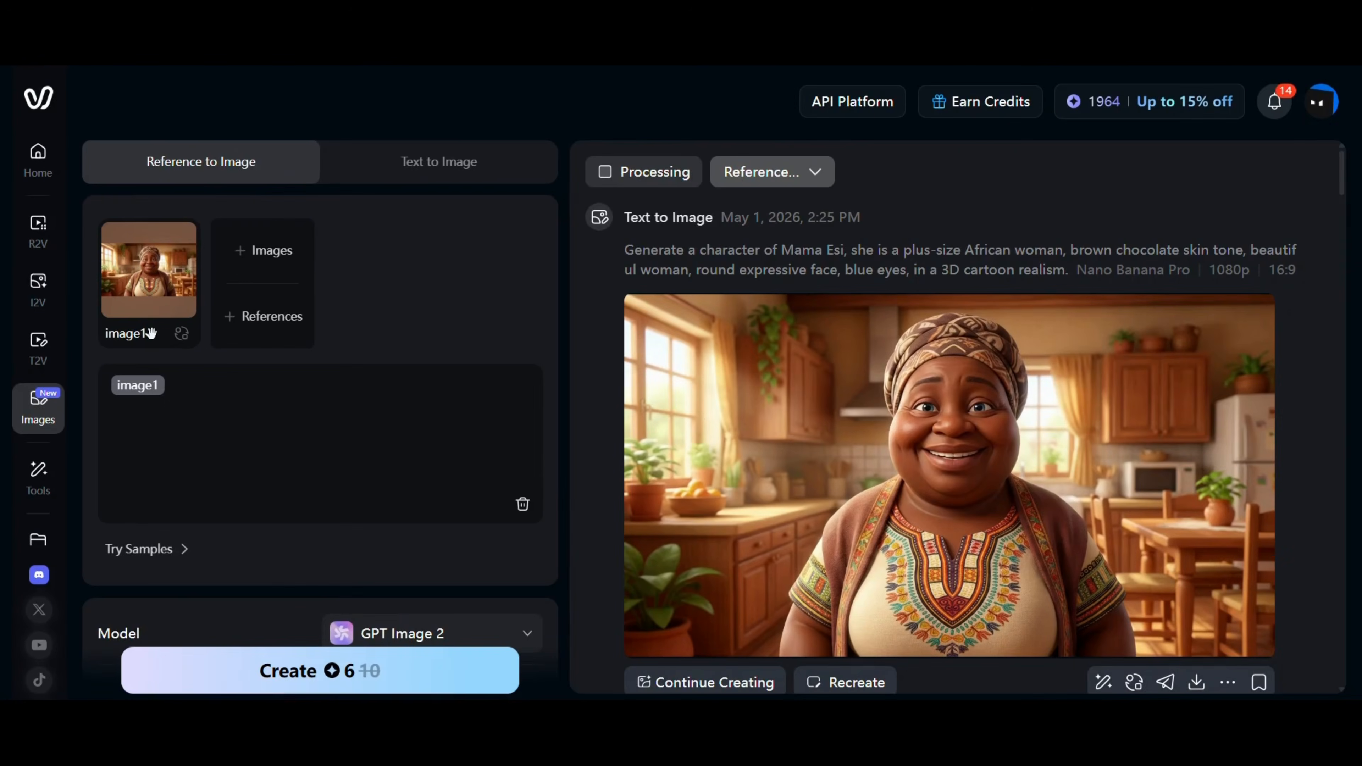
Paste the three-view (front, side, and rear) full body view prompt for image1 and generate it with GPT Image 2.
left_click(137, 432)
type("generate a Three-view (front, side, and rear) full body view")
scroll(470, 565, "down", 1)
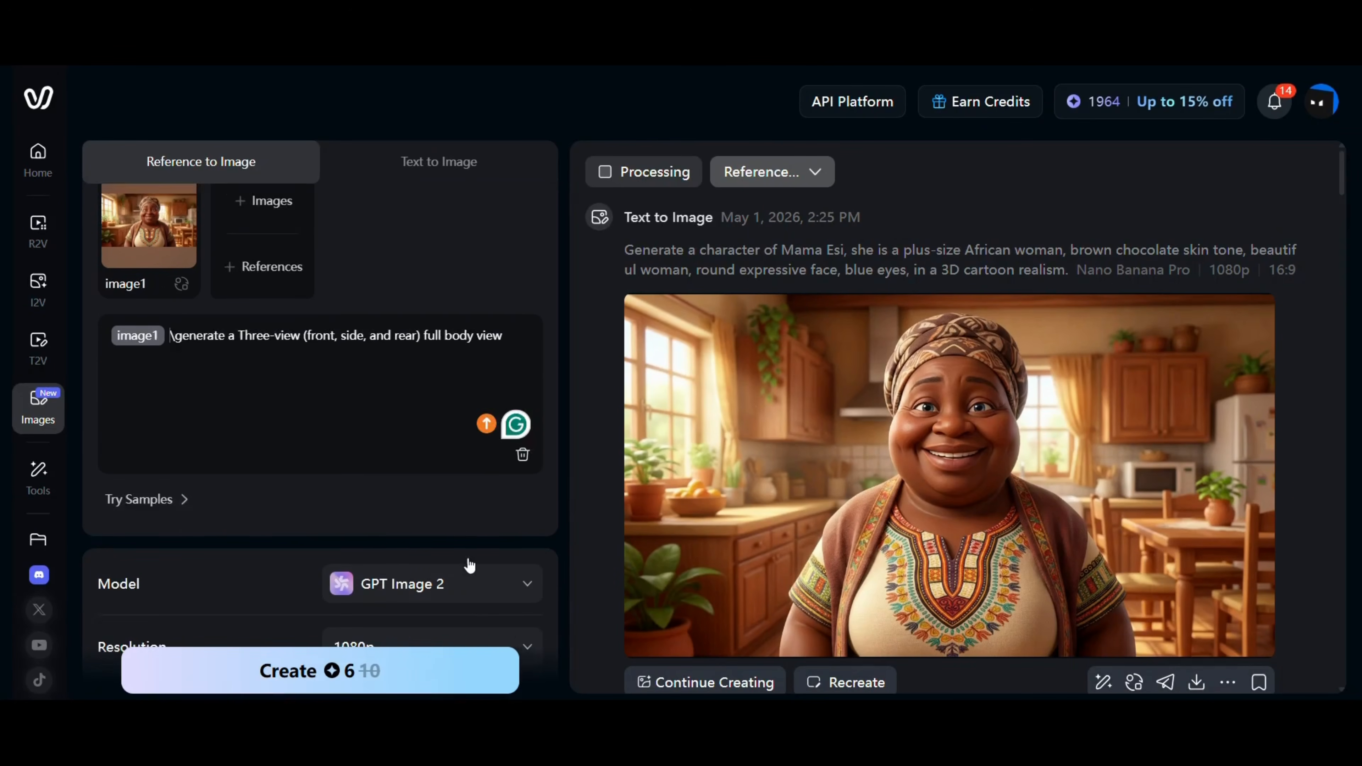
scroll(470, 564, "down", 1)
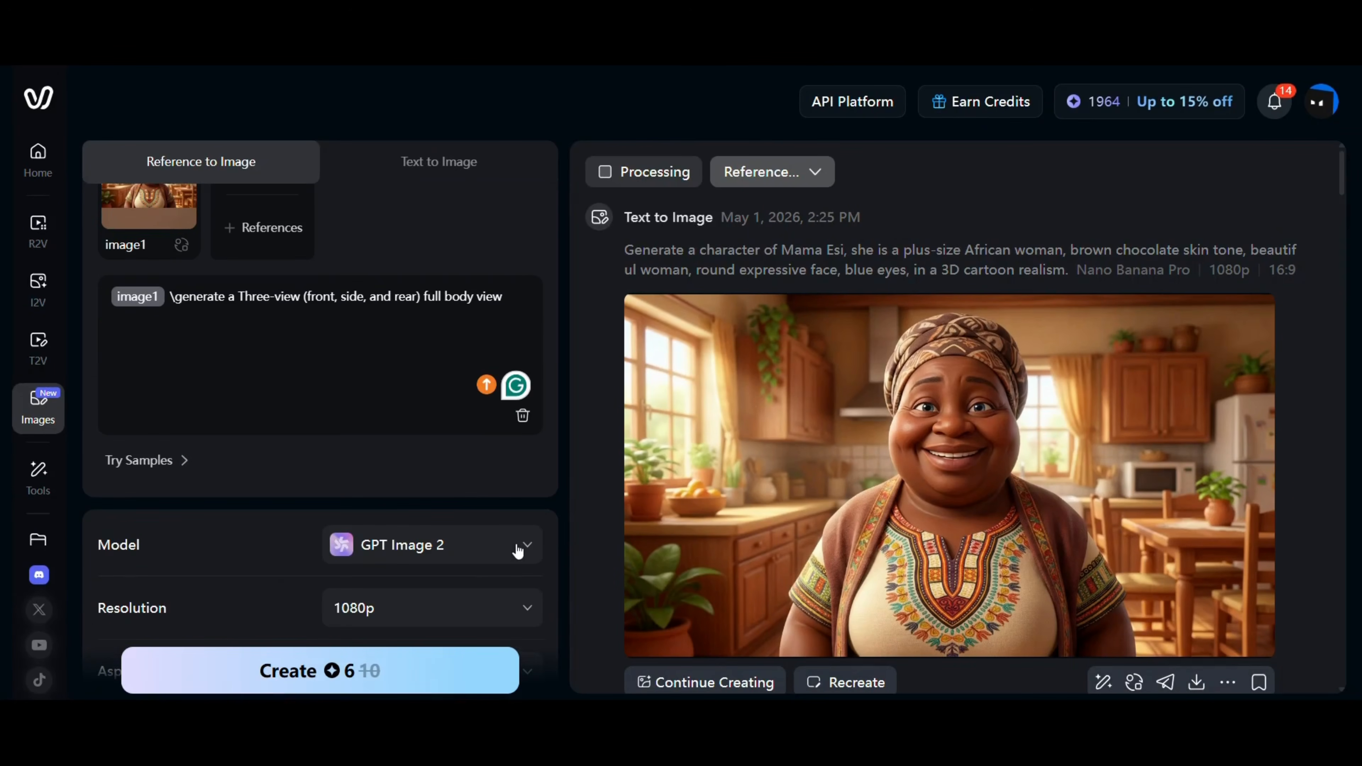
left_click(389, 678)
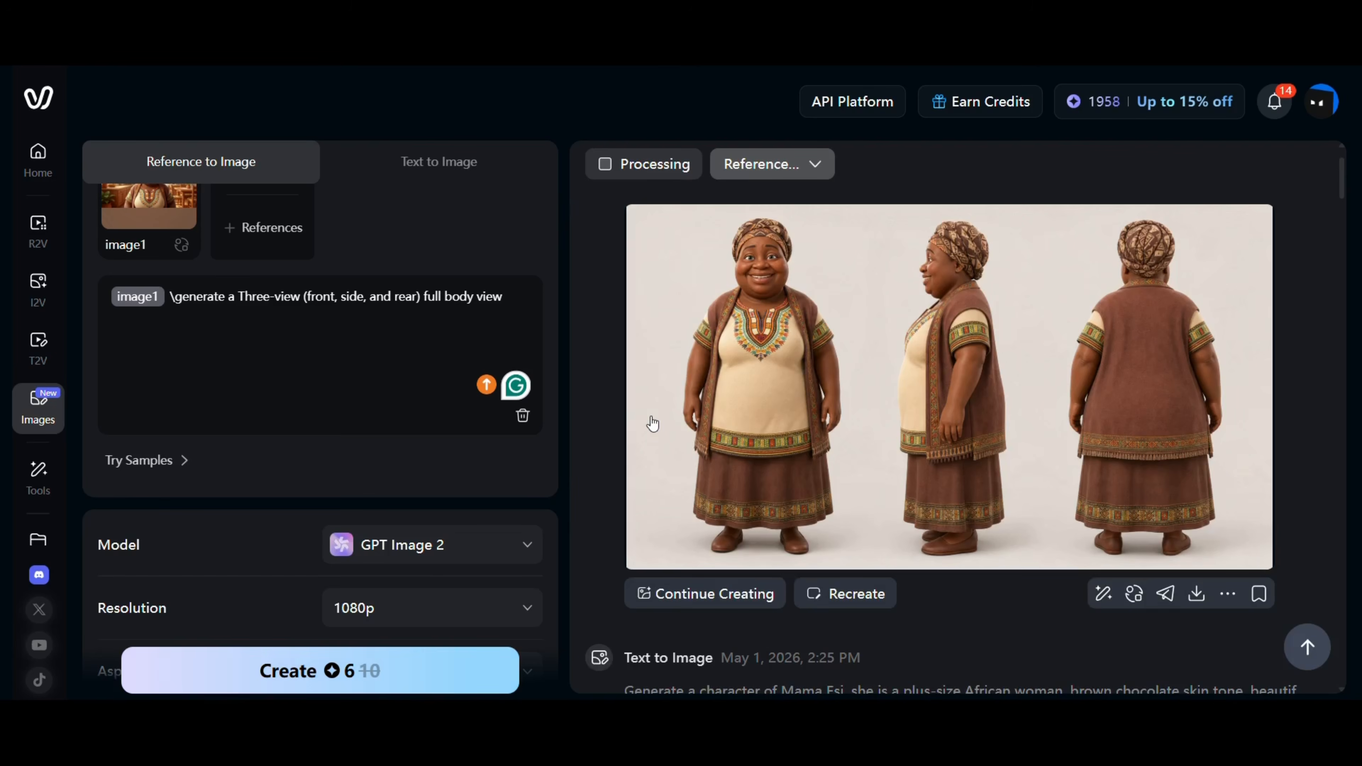
Replace the Text to Image prompt with the Kojo description: a 16-year-old slim African boy in 3D cartoon realism.
left_click(455, 171)
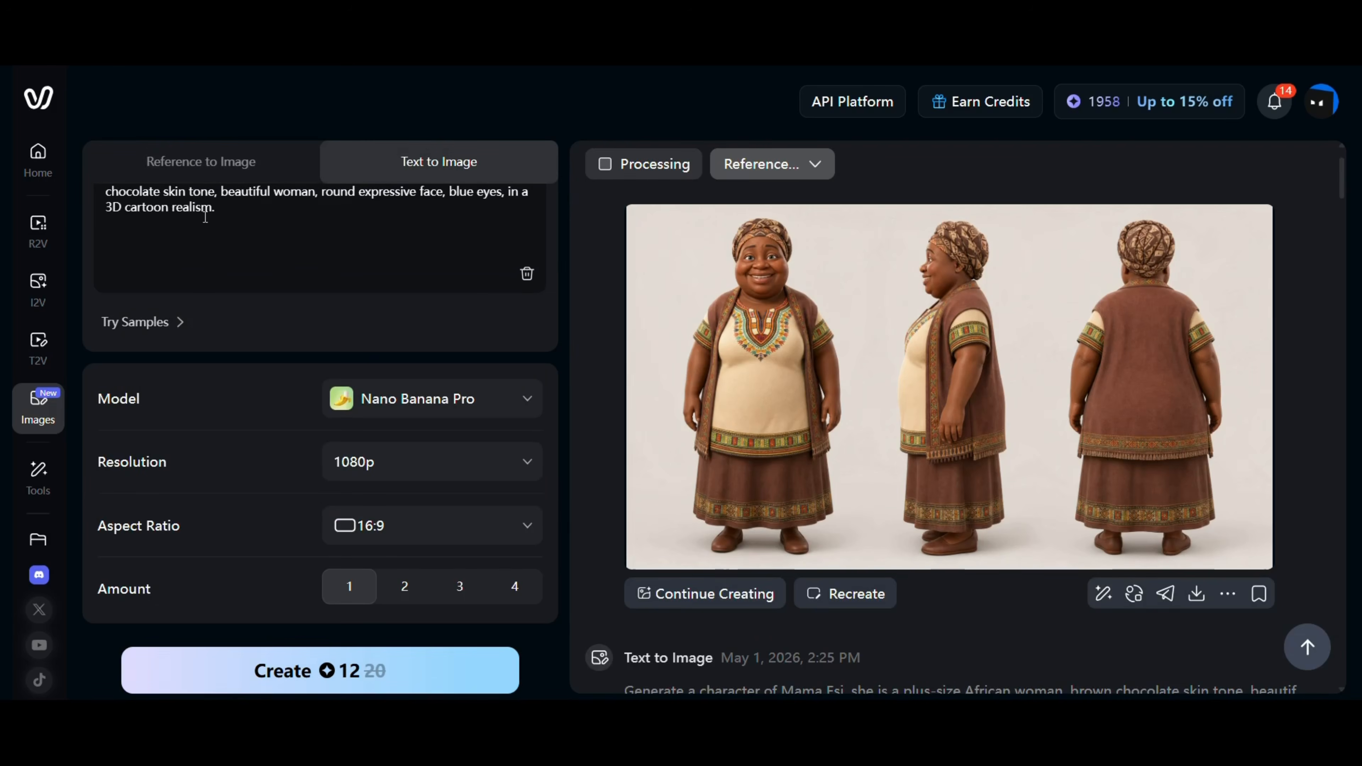
scroll(248, 200, "up", 1)
left_click_drag(236, 273, 102, 226)
key("BackSpace")
type("Generate a character of Kojo, 16-year-old slim African boy, dark brown skin tone, expressive and blue eyes, short trimmed hair, school uniform or simple T-shirt and shorts, intelligent and emotional demeanor, in a 3D cartoon realism, full body view")
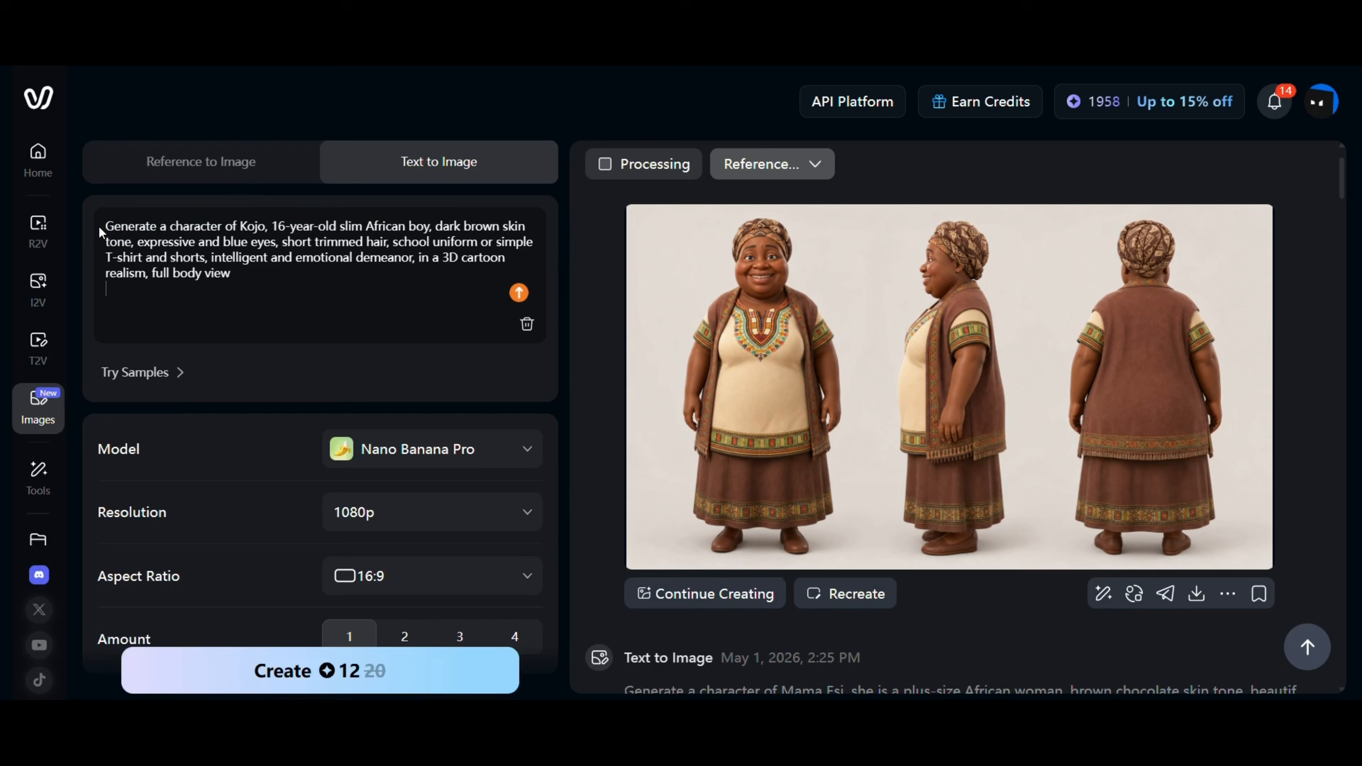
key("BackSpace")
key("BackSpace")
key("BackSpace")
key("BackSpace")
key("BackSpace")
key("BackSpace")
key("BackSpace")
key("BackSpace")
key("BackSpace")
key("BackSpace")
key("BackSpace")
key("BackSpace")
key("BackSpace")
key("BackSpace")
key("BackSpace")
key("BackSpace")
Set the amount to 2 images and generate the Kojo character.
scroll(429, 556, "down", 1)
left_click(404, 586)
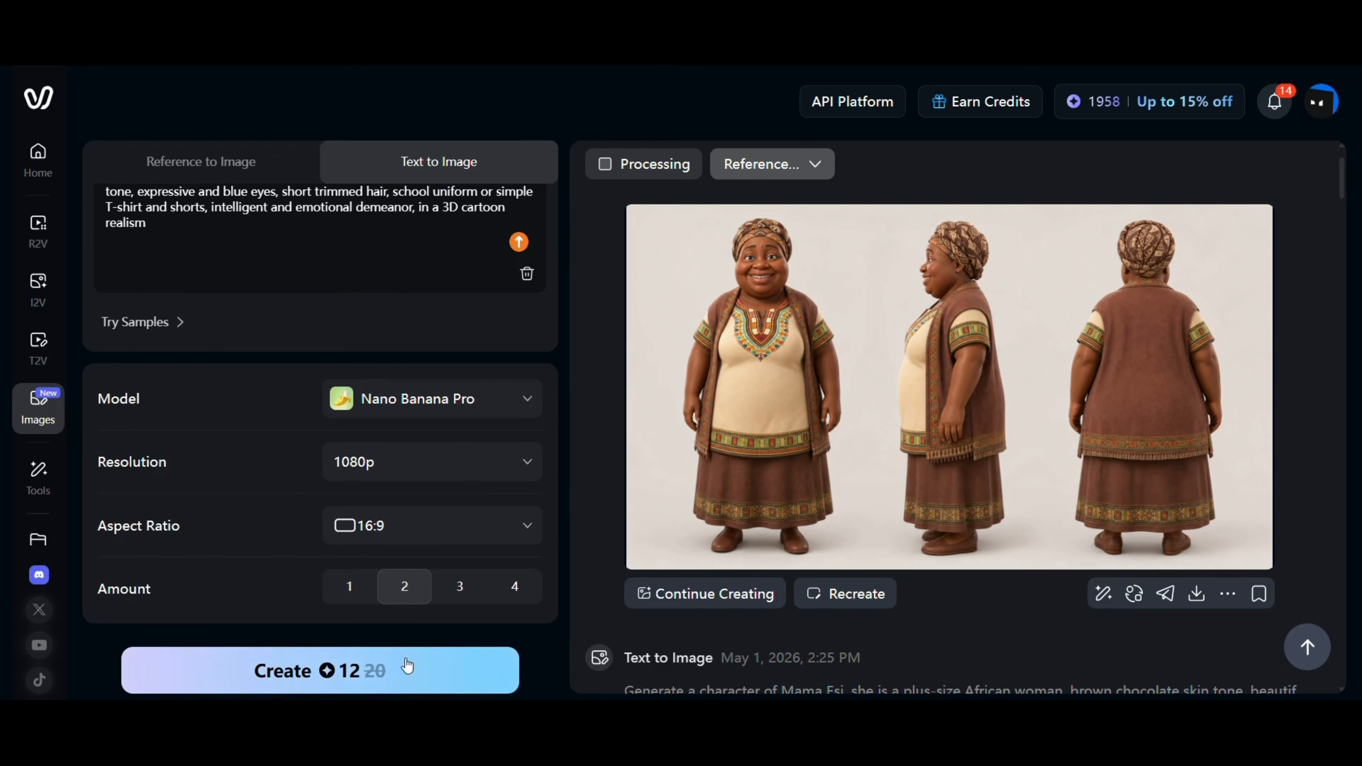
left_click(375, 675)
Apply the seated Kojo image to Reference to Image and generate its three-view full body turnaround.
left_click(825, 378)
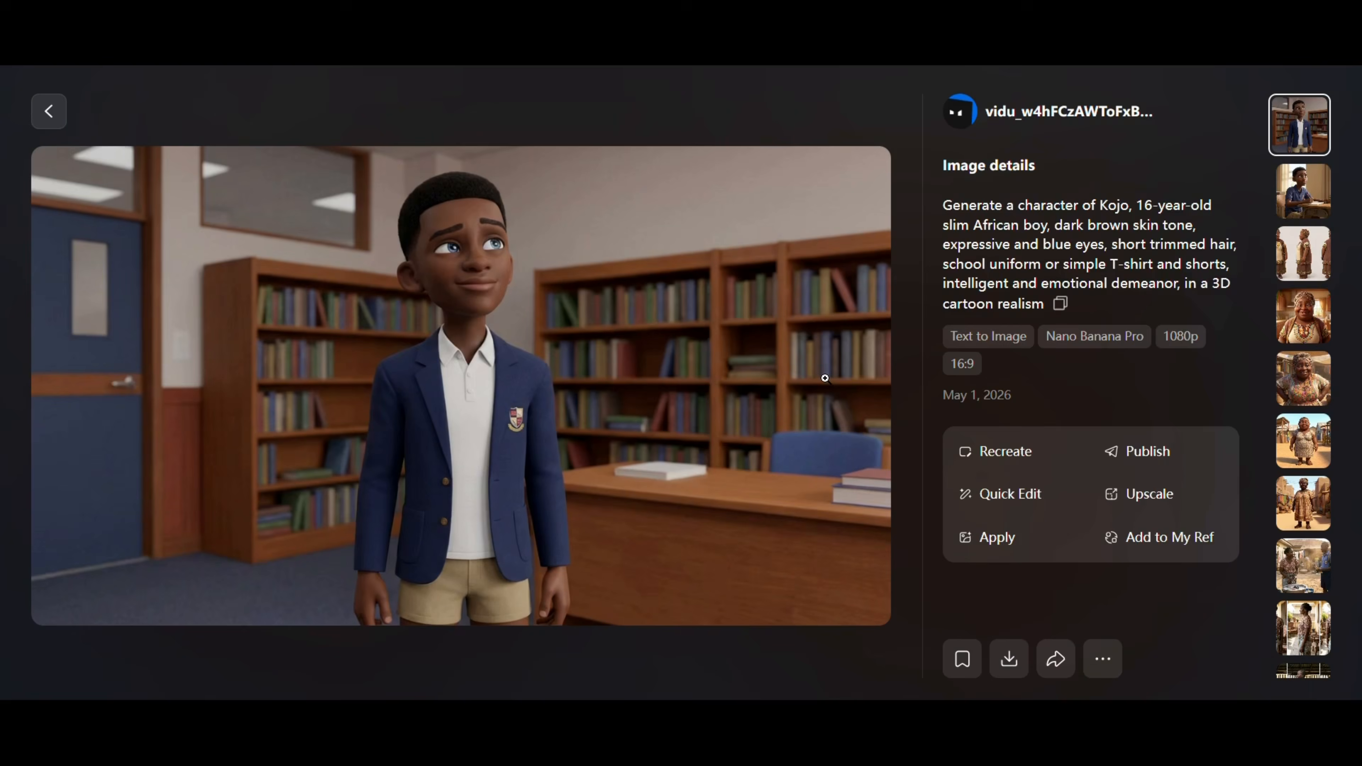
key("Down")
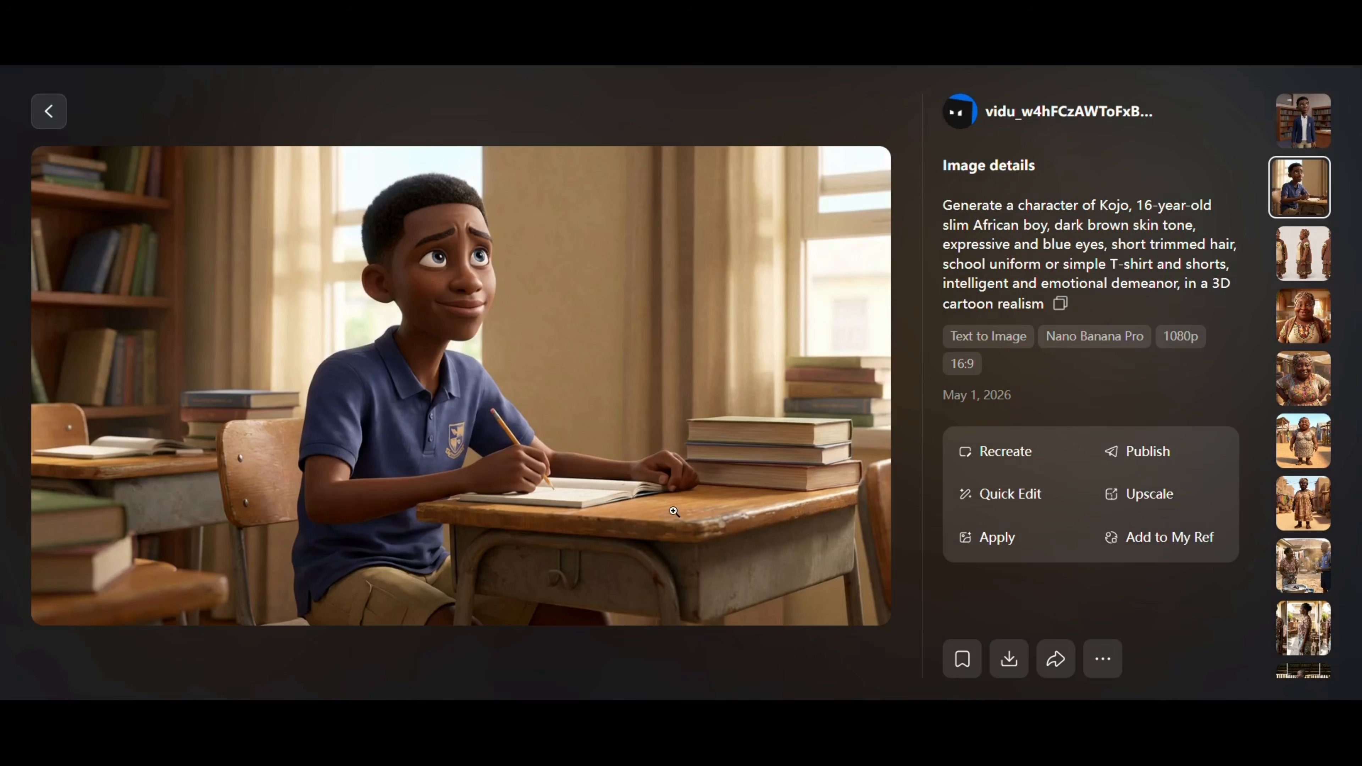
left_click(989, 537)
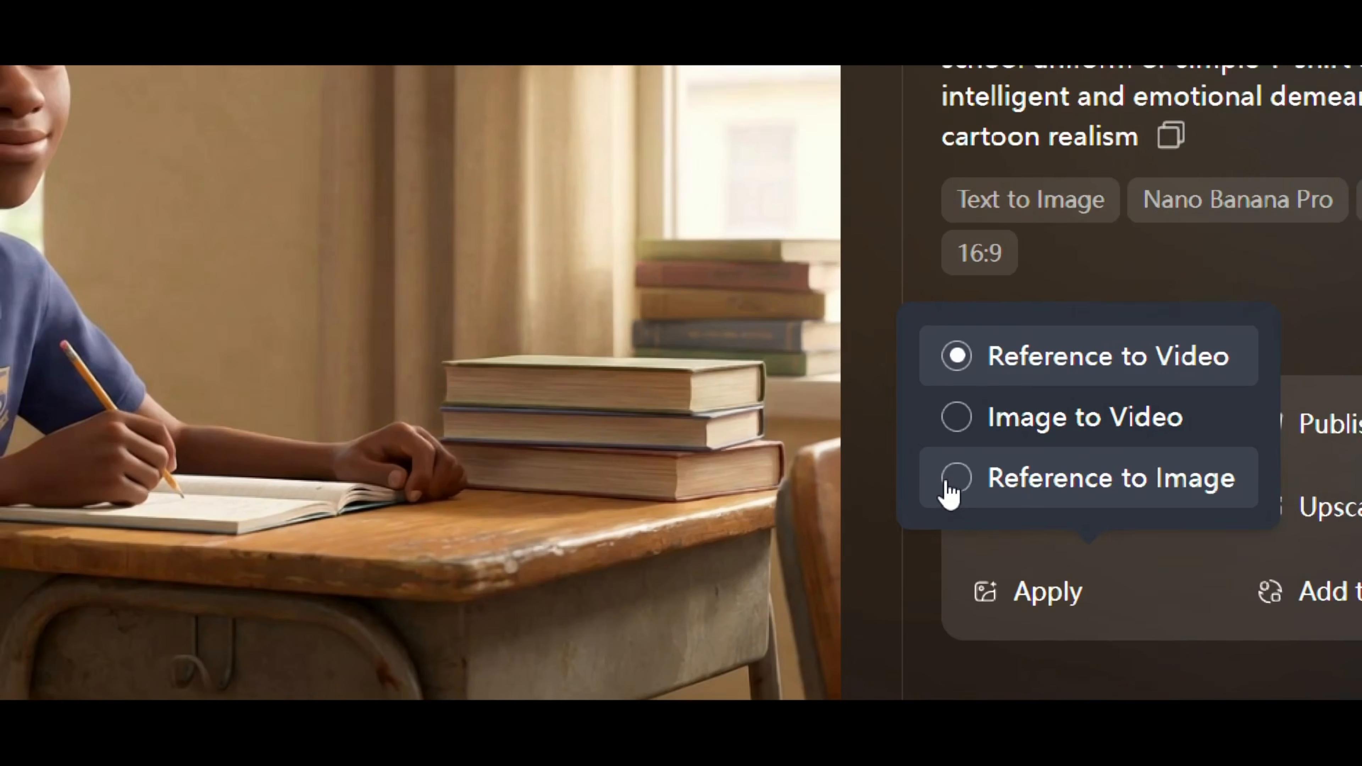
left_click(953, 481)
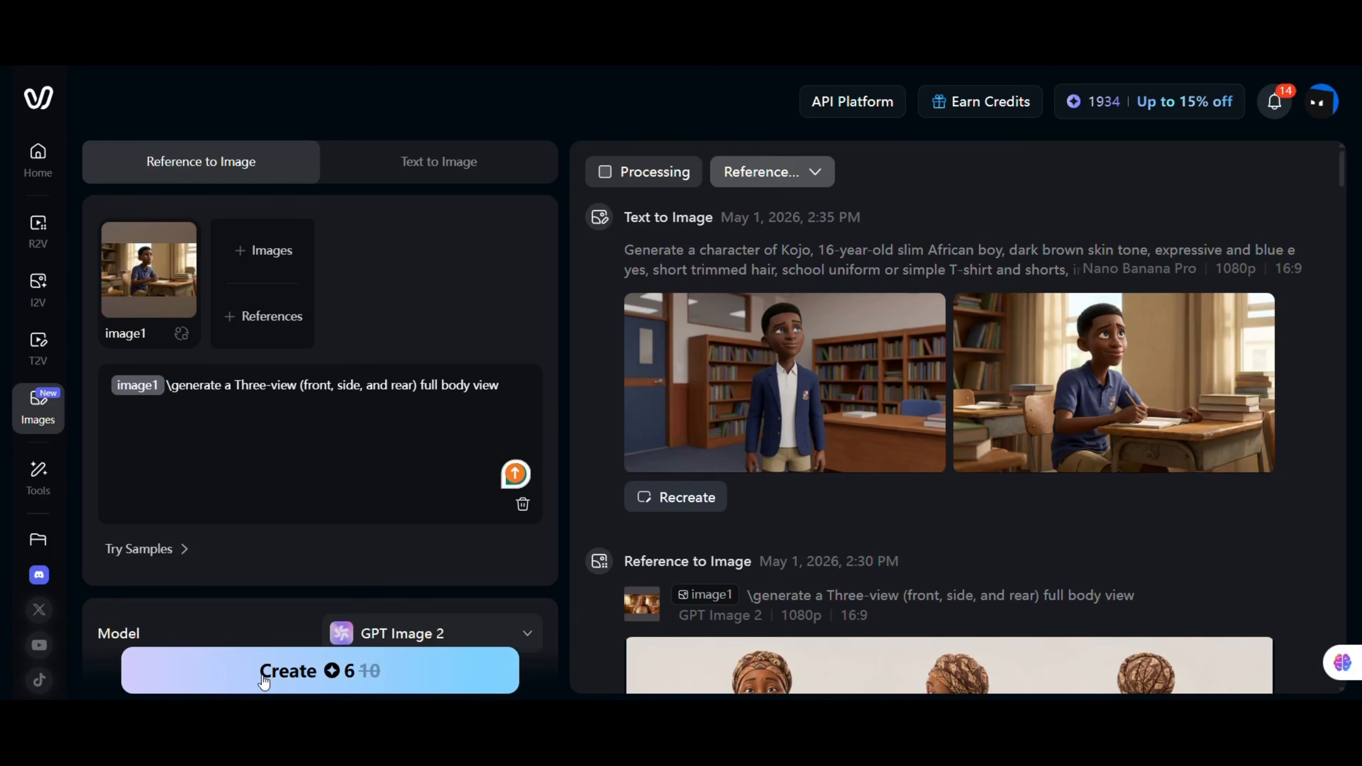
left_click(280, 670)
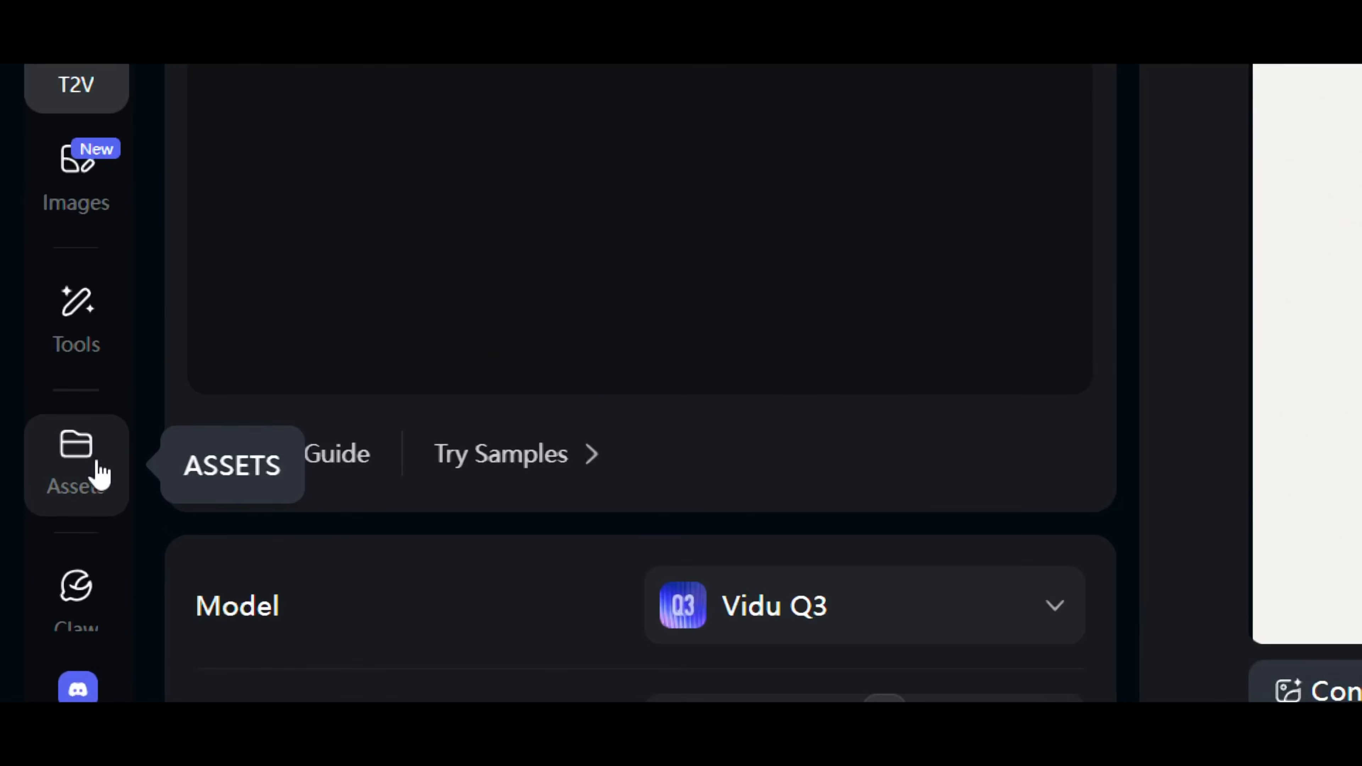
Create a static reference named Kojo from the three-view and seated images with the Reserved Young Man voice.
left_click(99, 472)
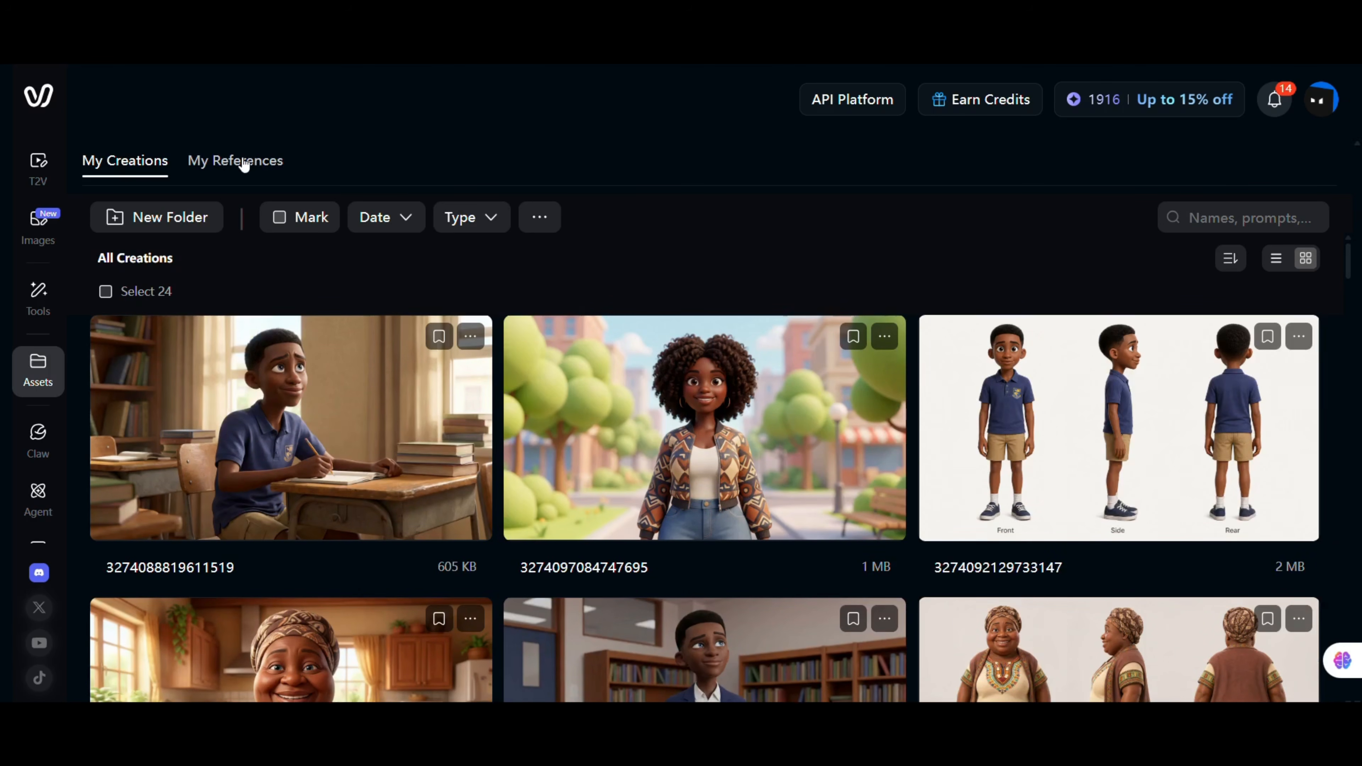
left_click(236, 161)
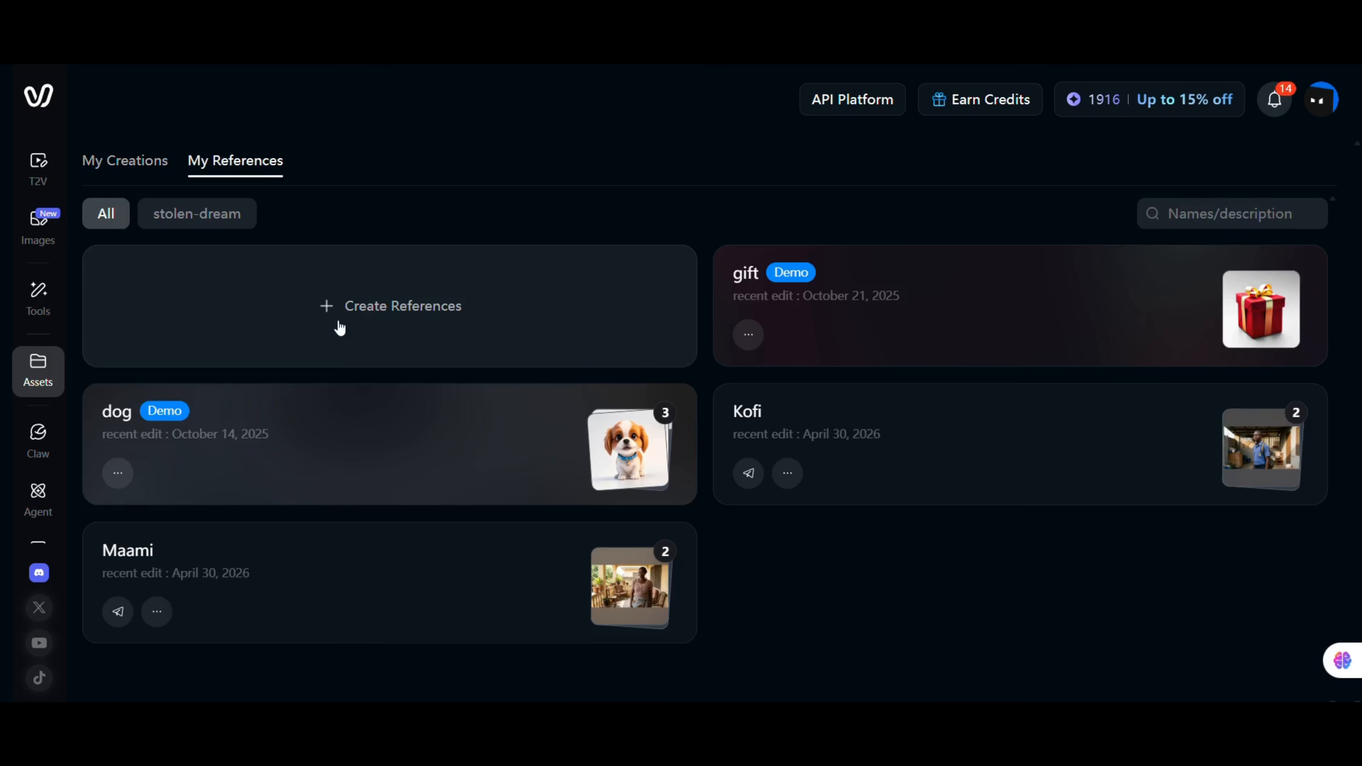
left_click(384, 307)
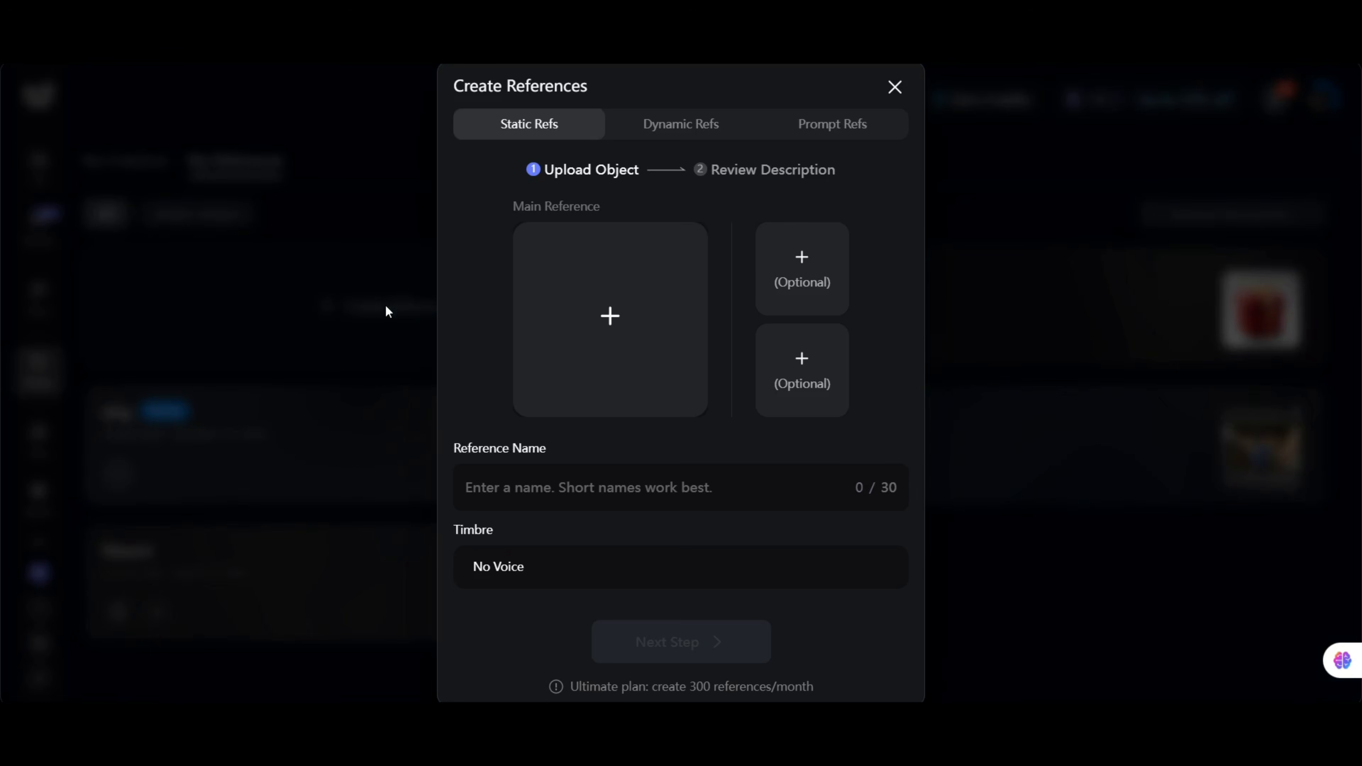
left_click(550, 485)
type("Kojo")
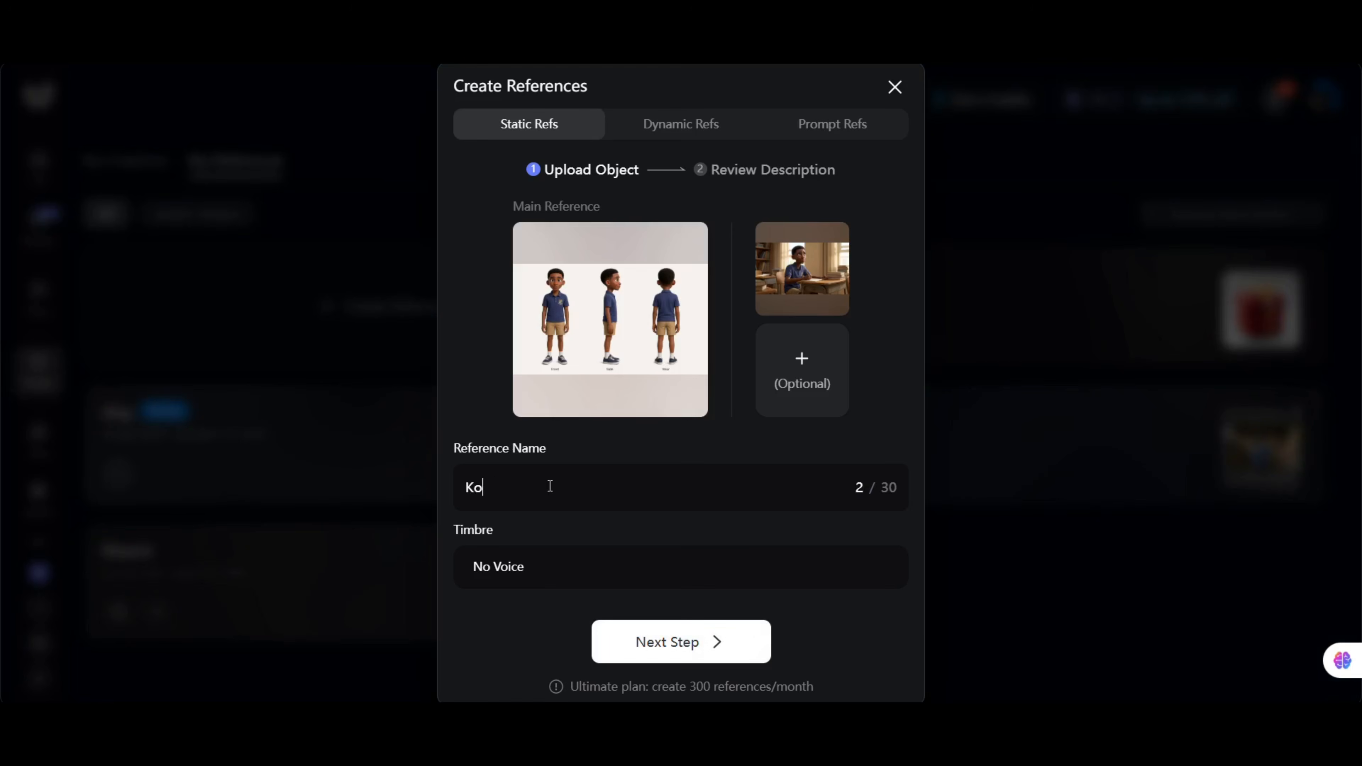
left_click(547, 569)
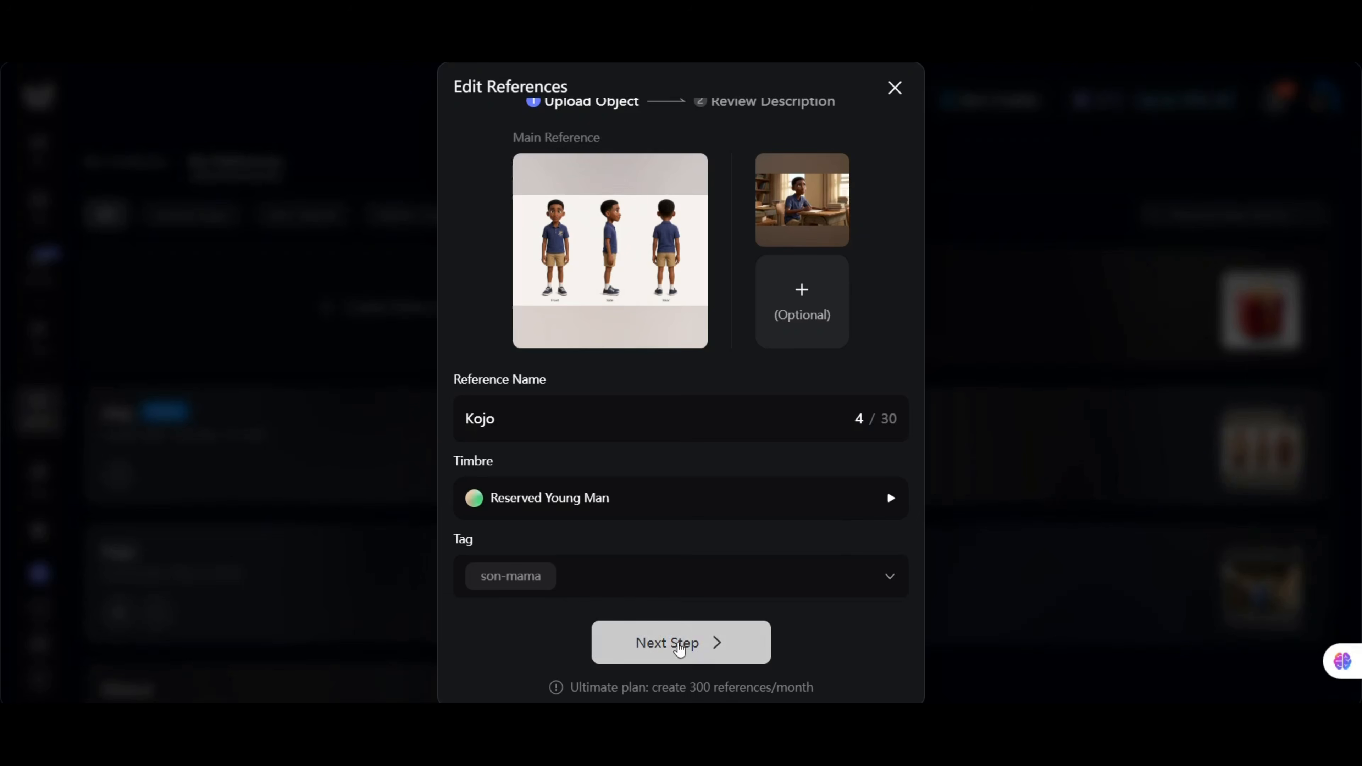
left_click(669, 641)
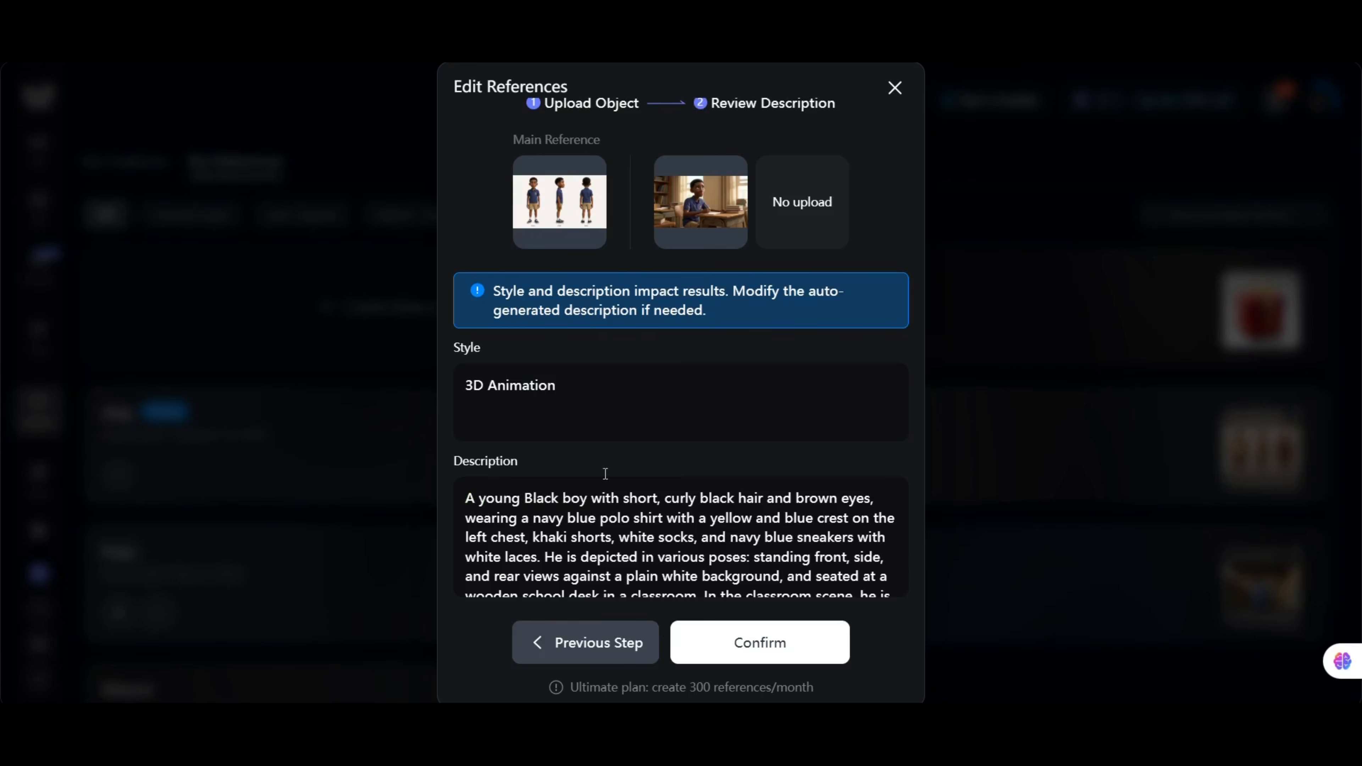
scroll(708, 482, "down", 2)
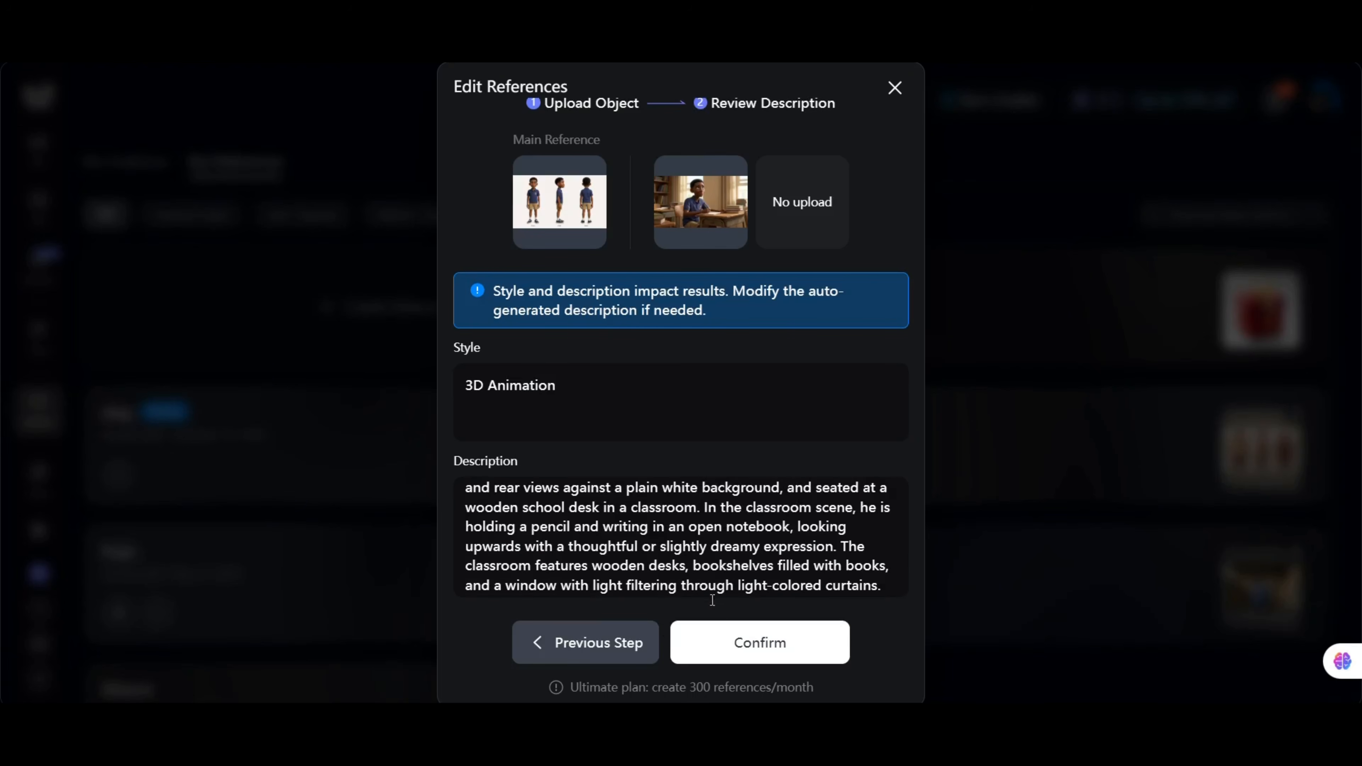
left_click(716, 642)
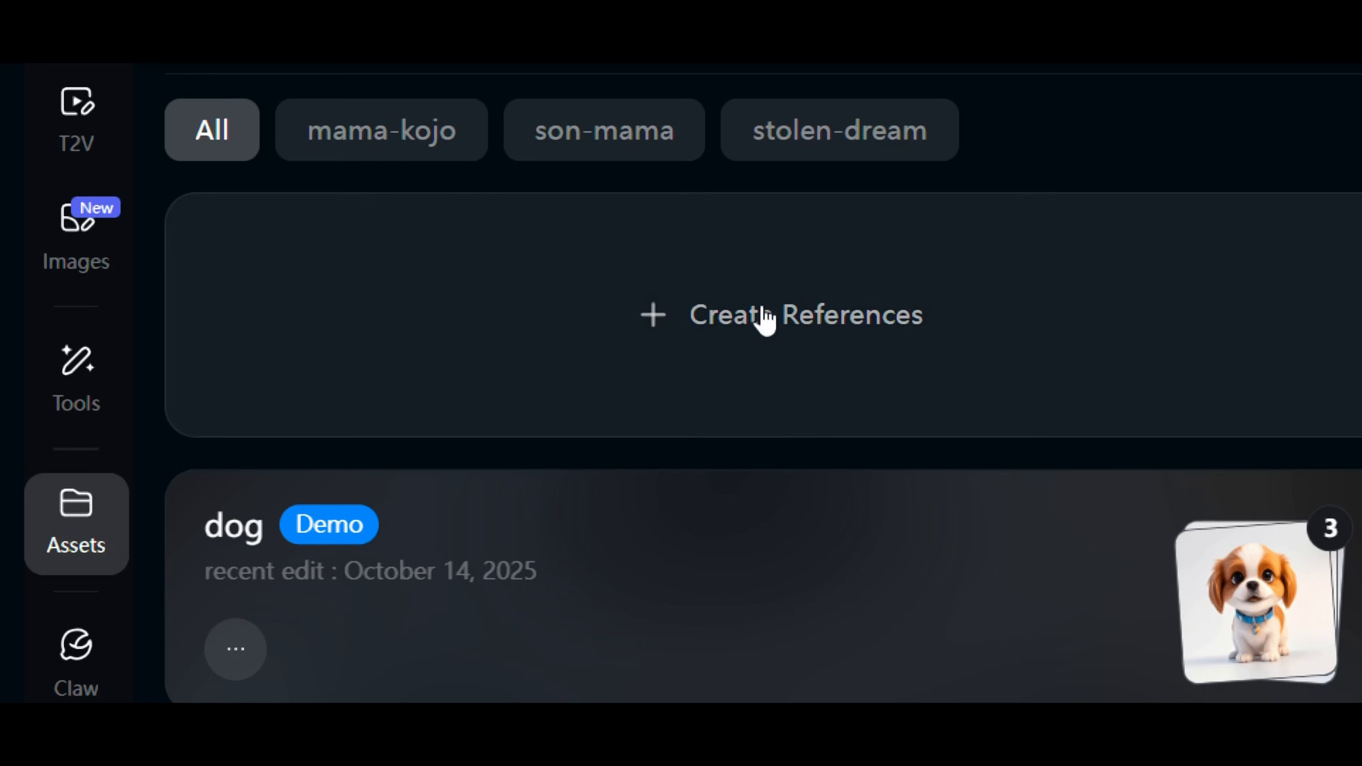
Open the Mama Esi reference and review its settings.
left_click(758, 310)
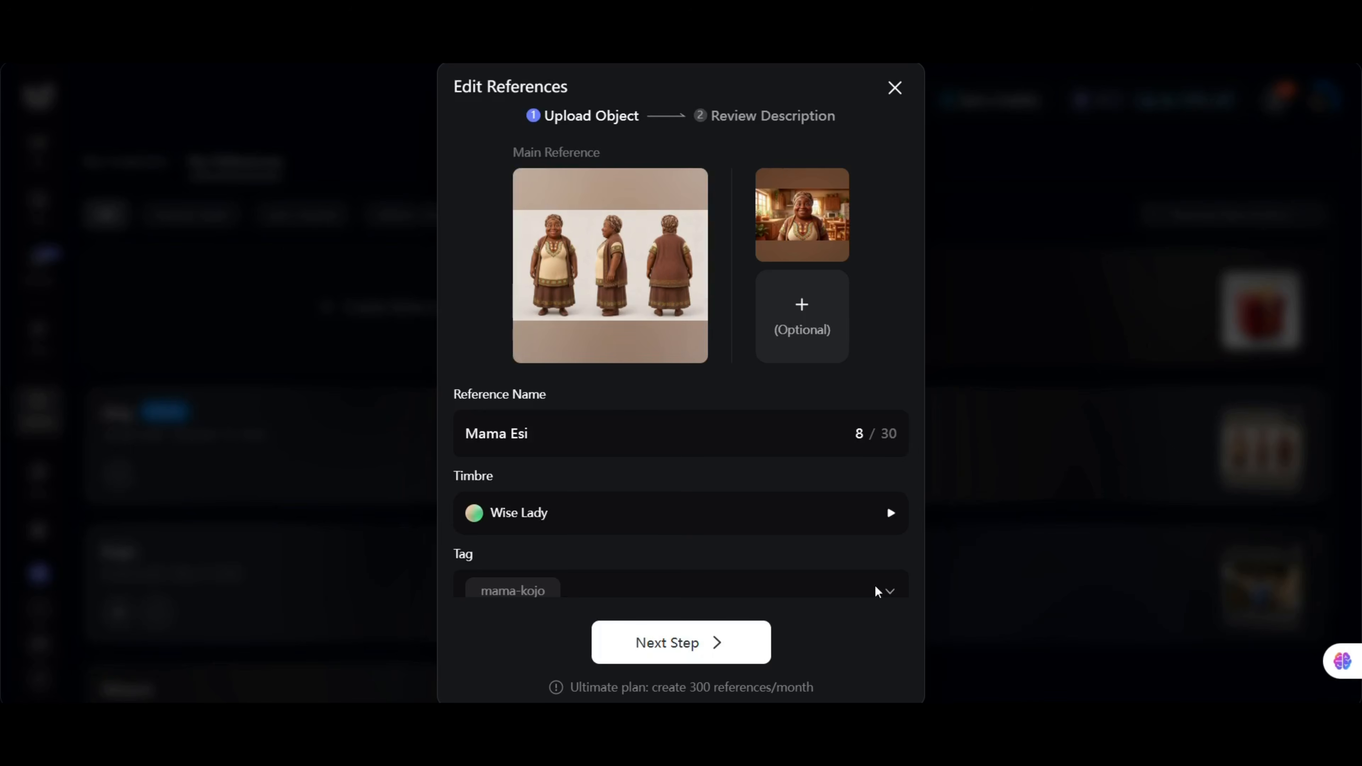
left_click(680, 638)
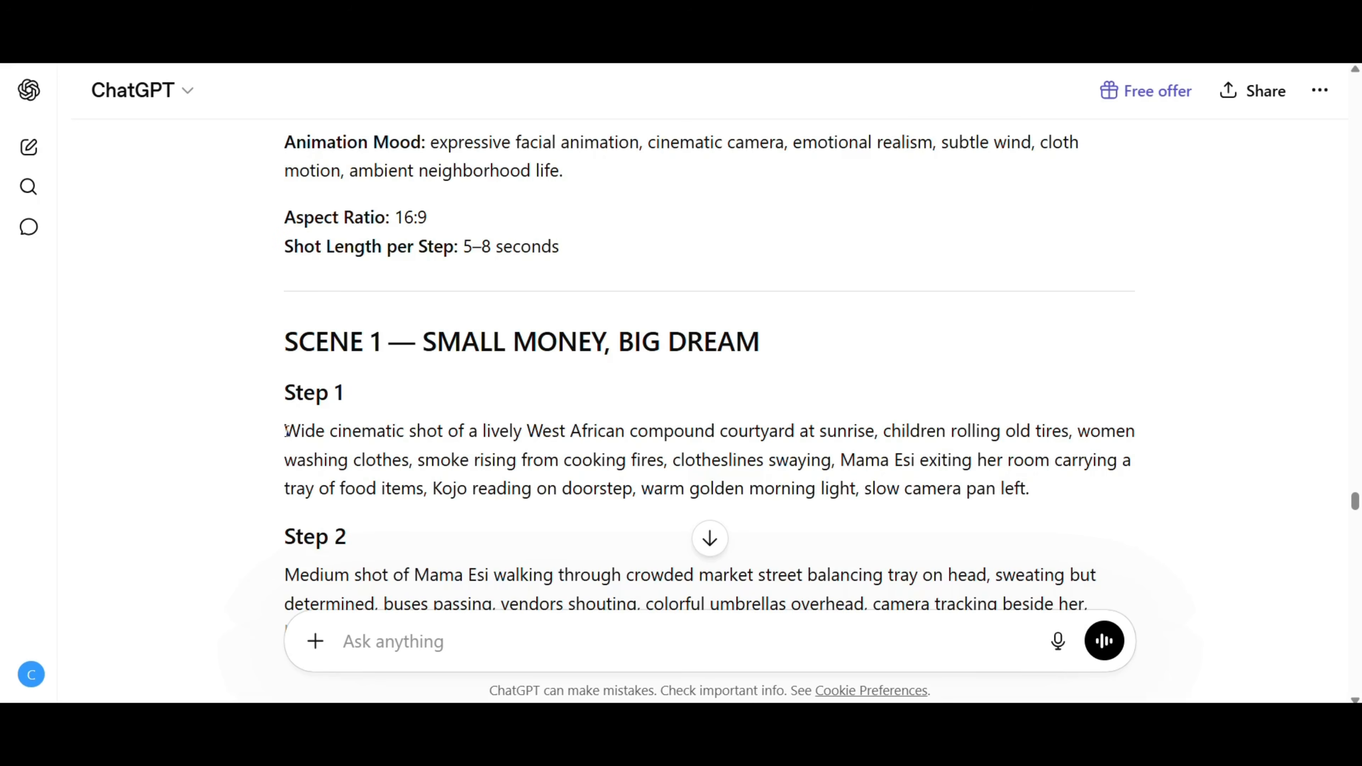
Copy the Scene 1 Step 1 shot from ChatGPT and paste it as a Reference to Image prompt with Kojo and Mama Esi references.
left_click_drag(285, 432, 1028, 479)
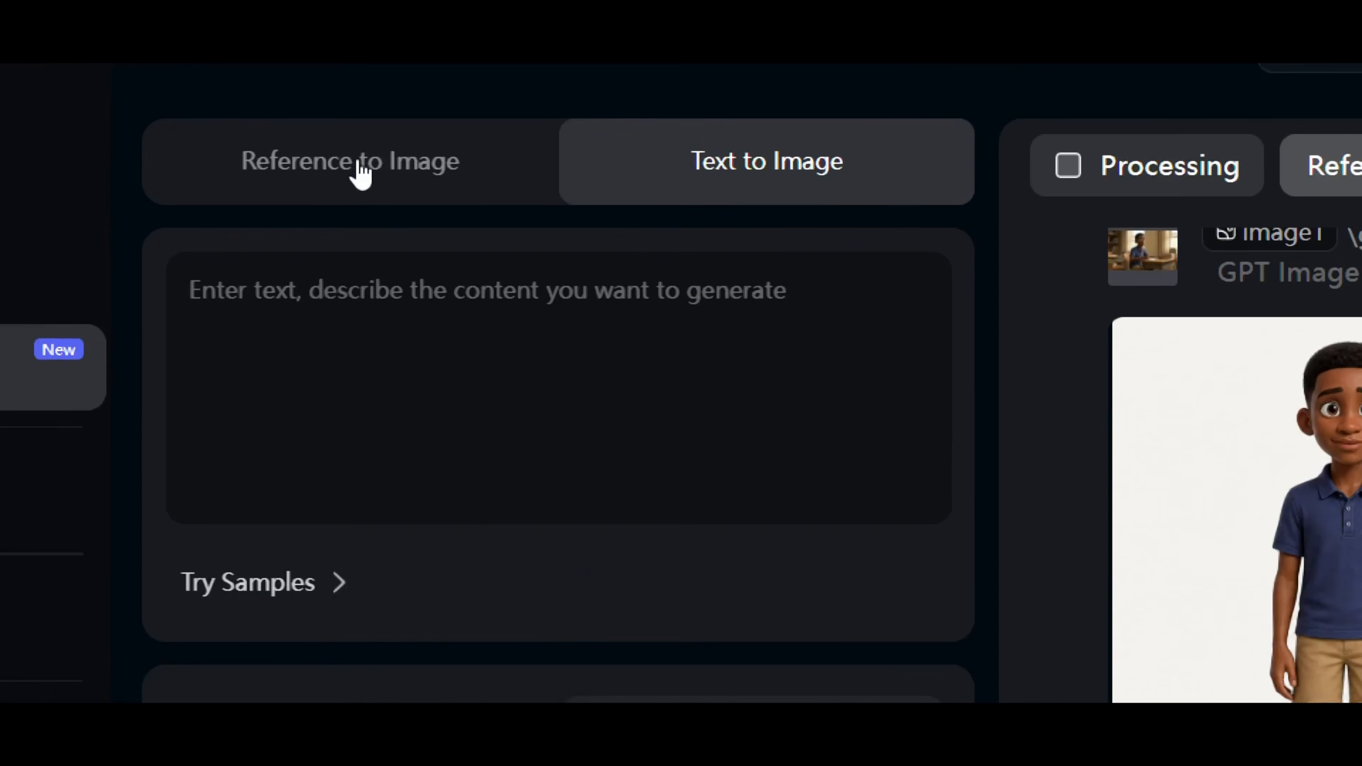
left_click(359, 161)
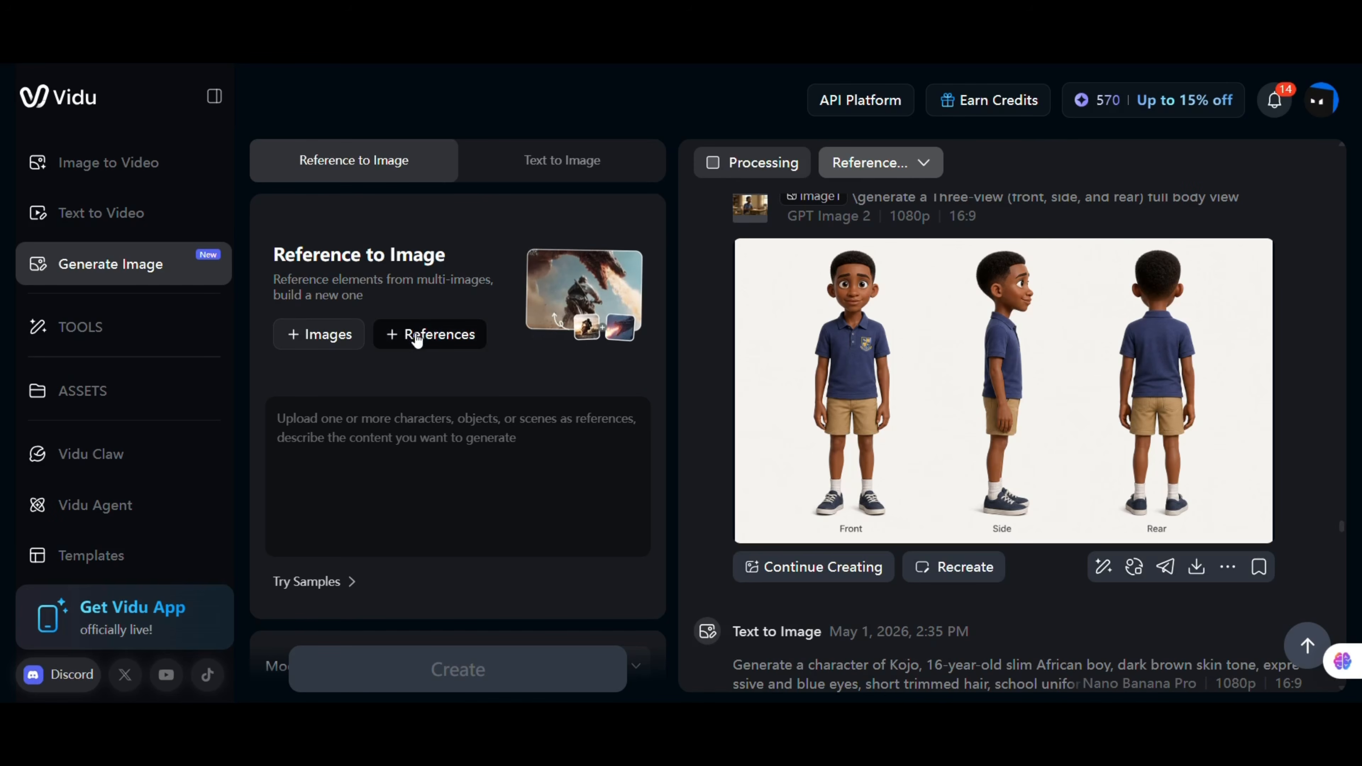
left_click(417, 335)
left_click(420, 310)
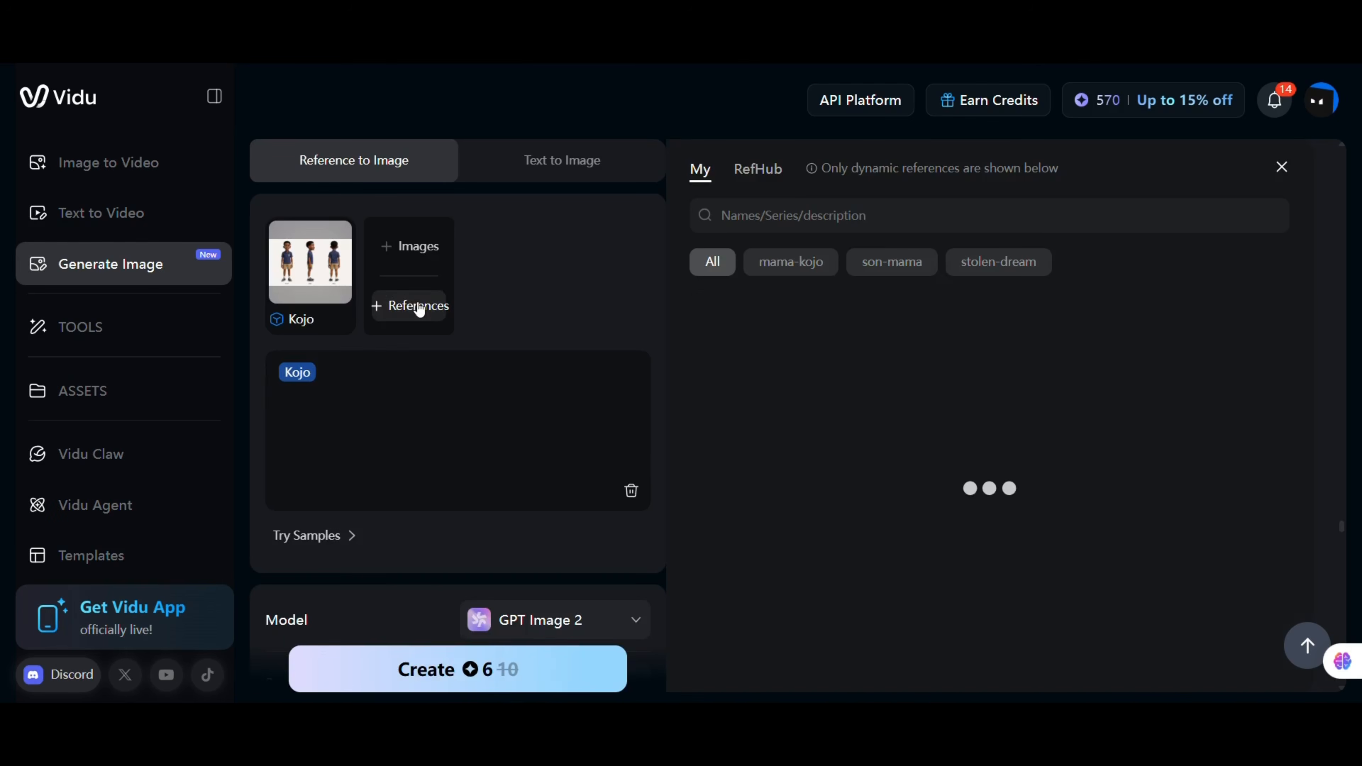
left_click(1102, 377)
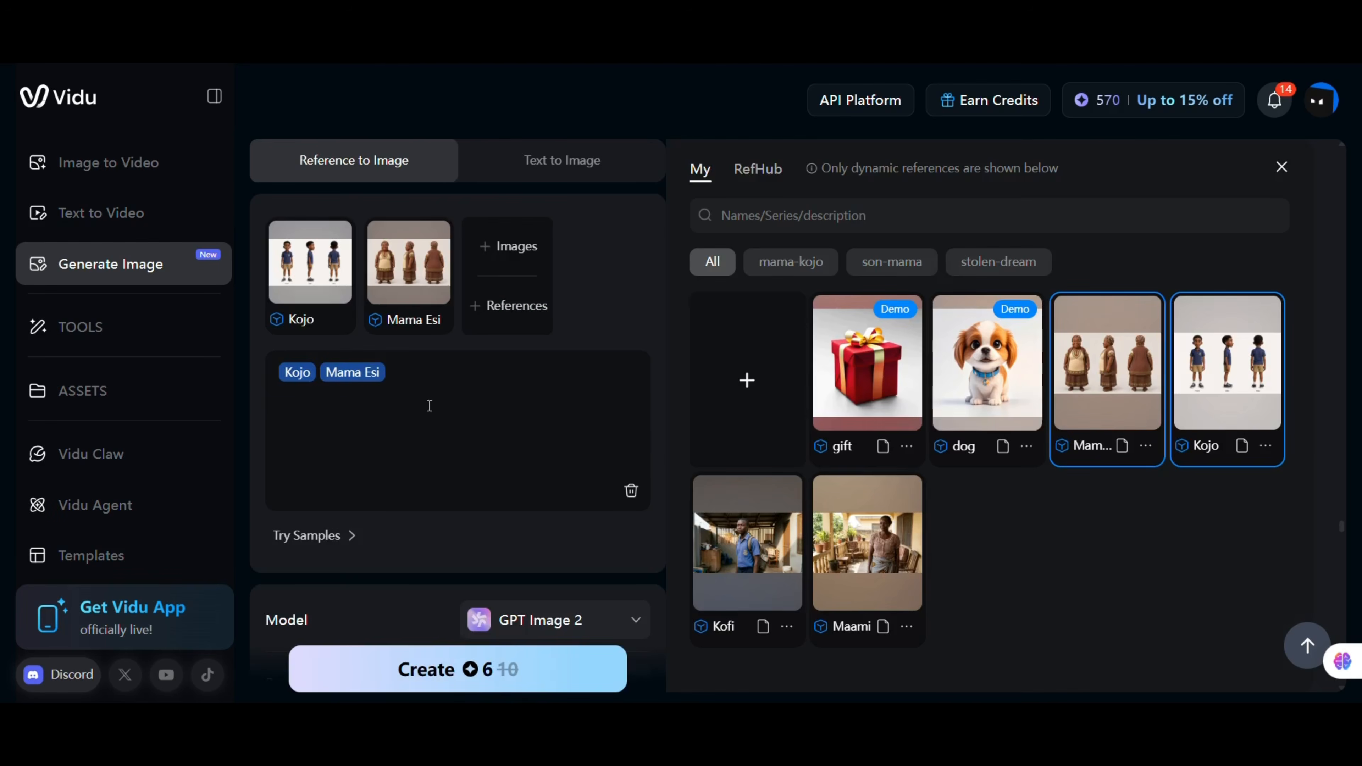
left_click(345, 406)
type("Wide cinematic shot of a lively  compound courtyard at sunrise, children rolling old tires, women washing clothes, smoke rising from cooking fires, clotheslines swaying, Mama Esi exiting her room carrying a tray of food items, Kojo standing by her side, warm golden morning light.")
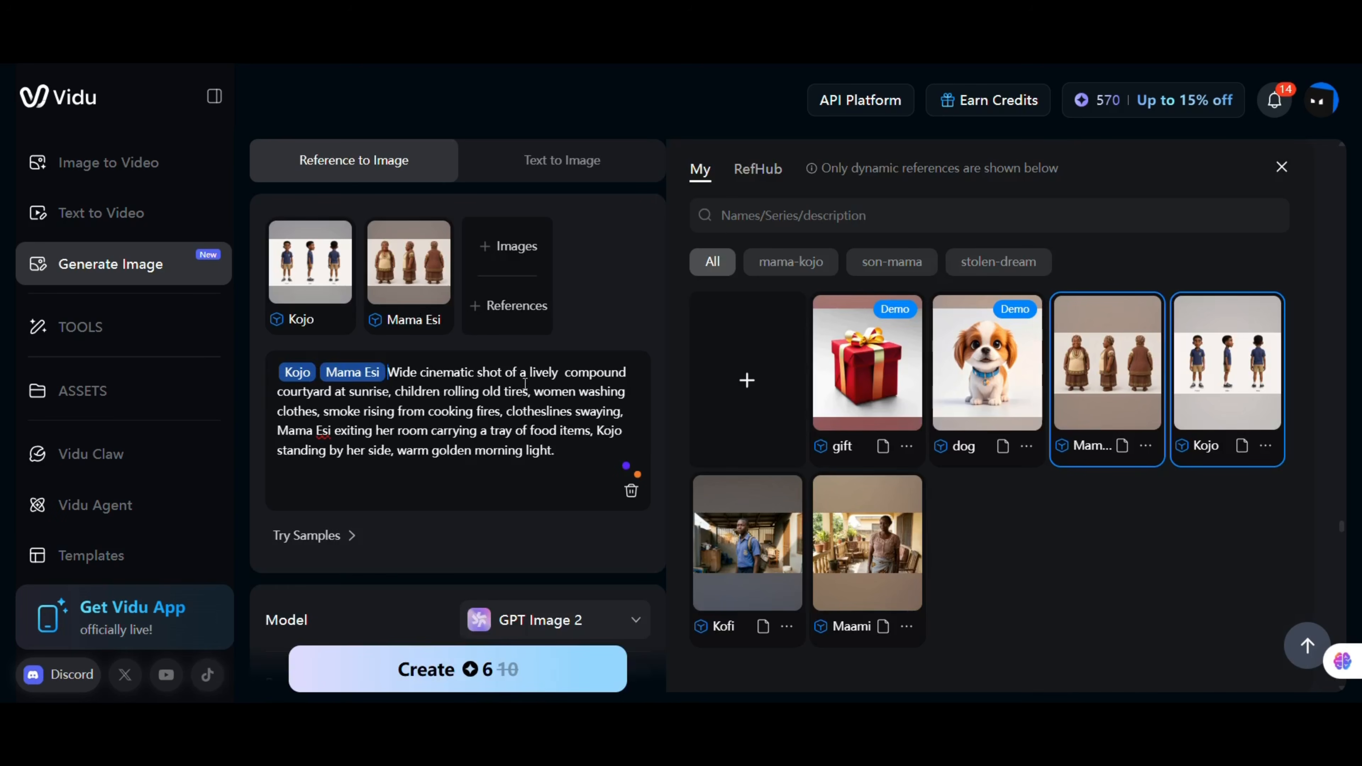
Switch the model to Nano Banana Pro and generate the courtyard scene.
scroll(544, 373, "down", 3)
left_click(608, 453)
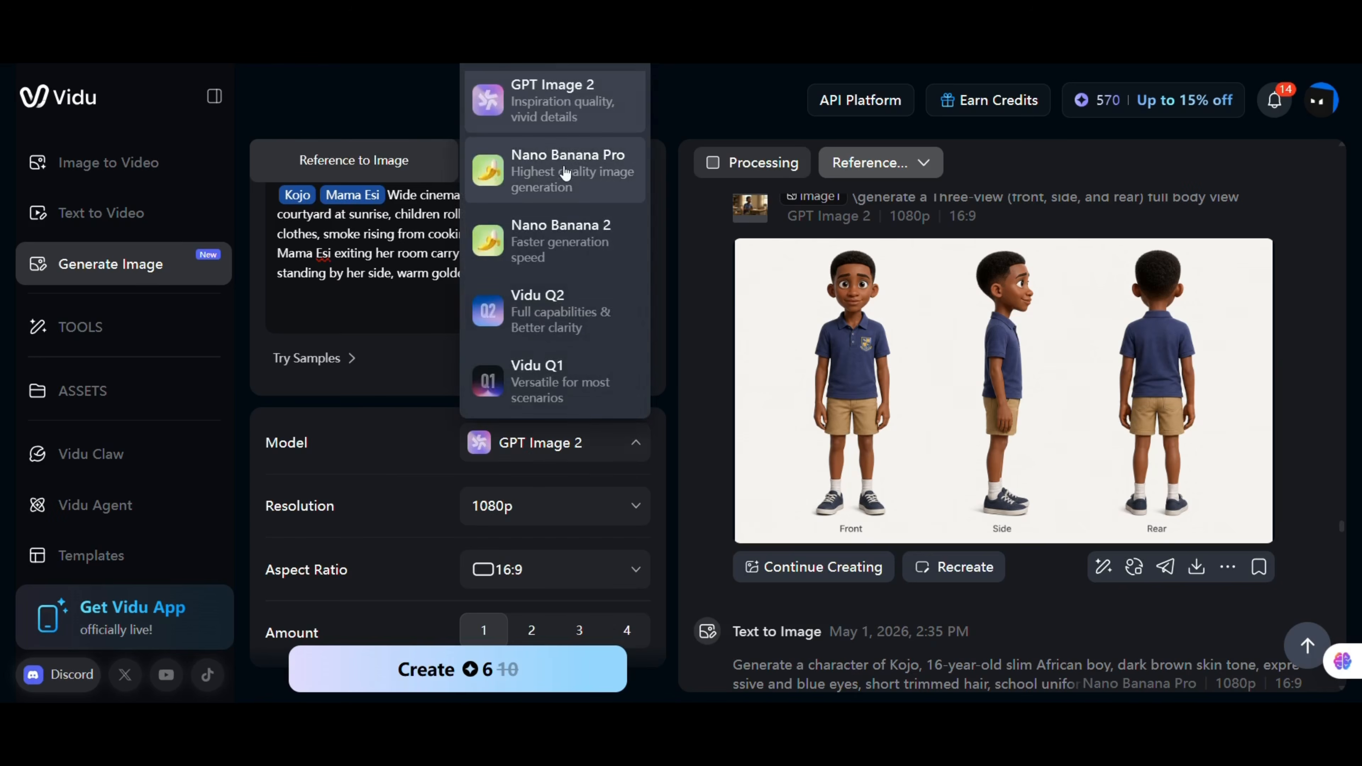
left_click(541, 171)
left_click(329, 671)
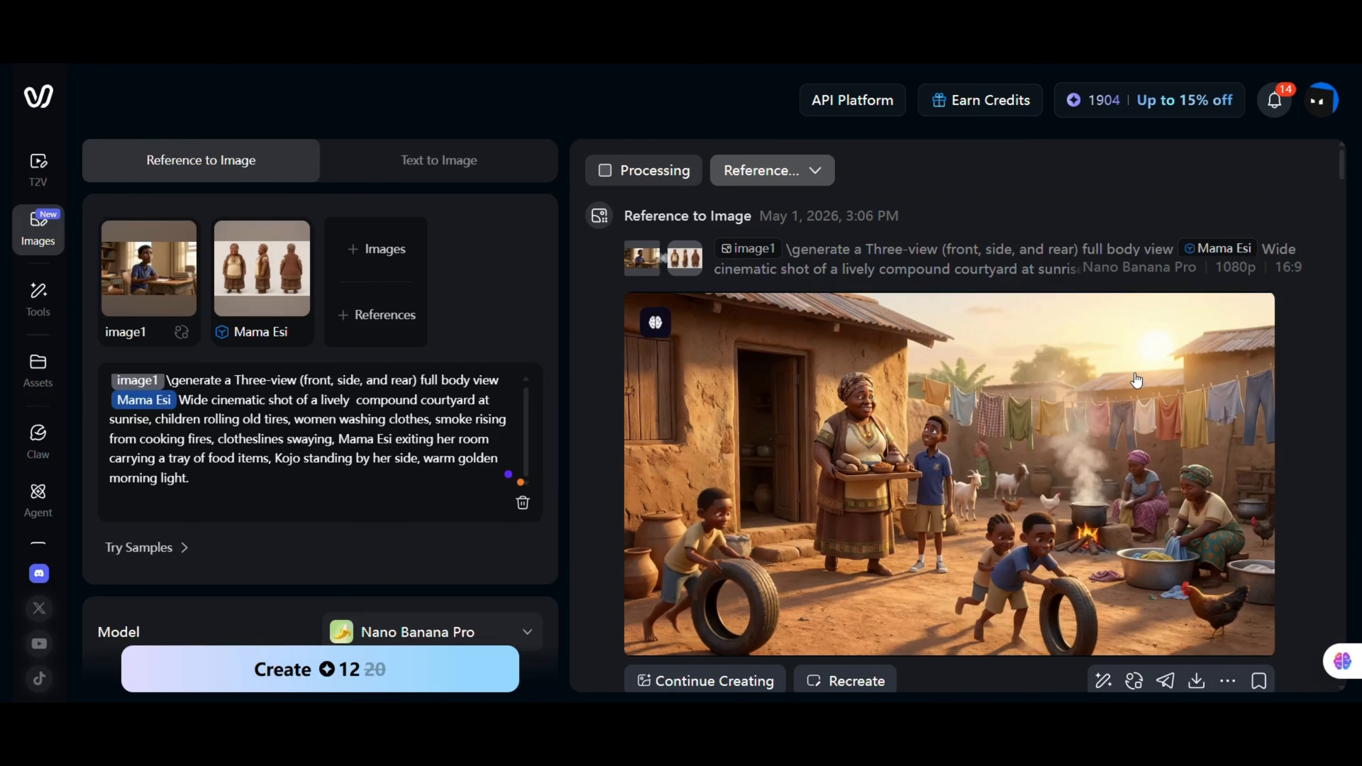
Replace the word tray with basket in the scene prompt.
left_click(1113, 406)
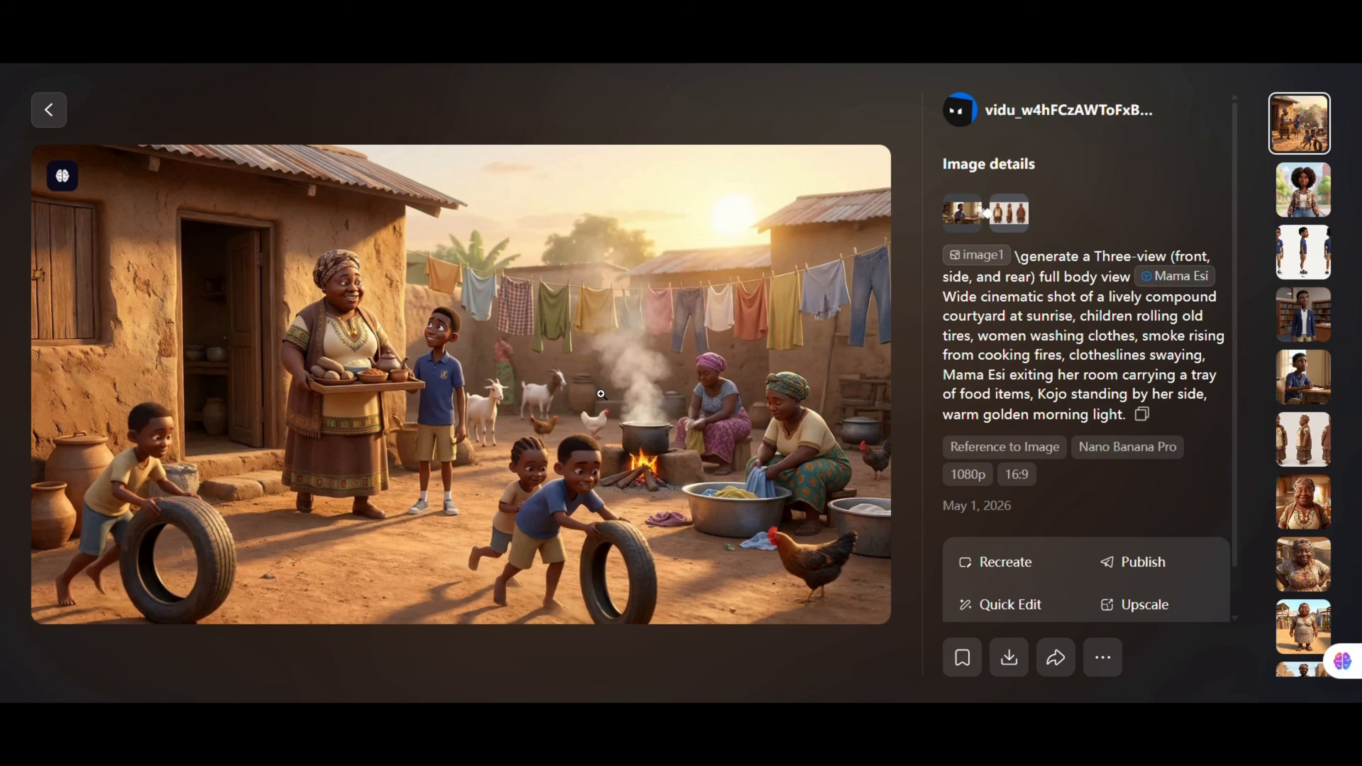
key("Escape")
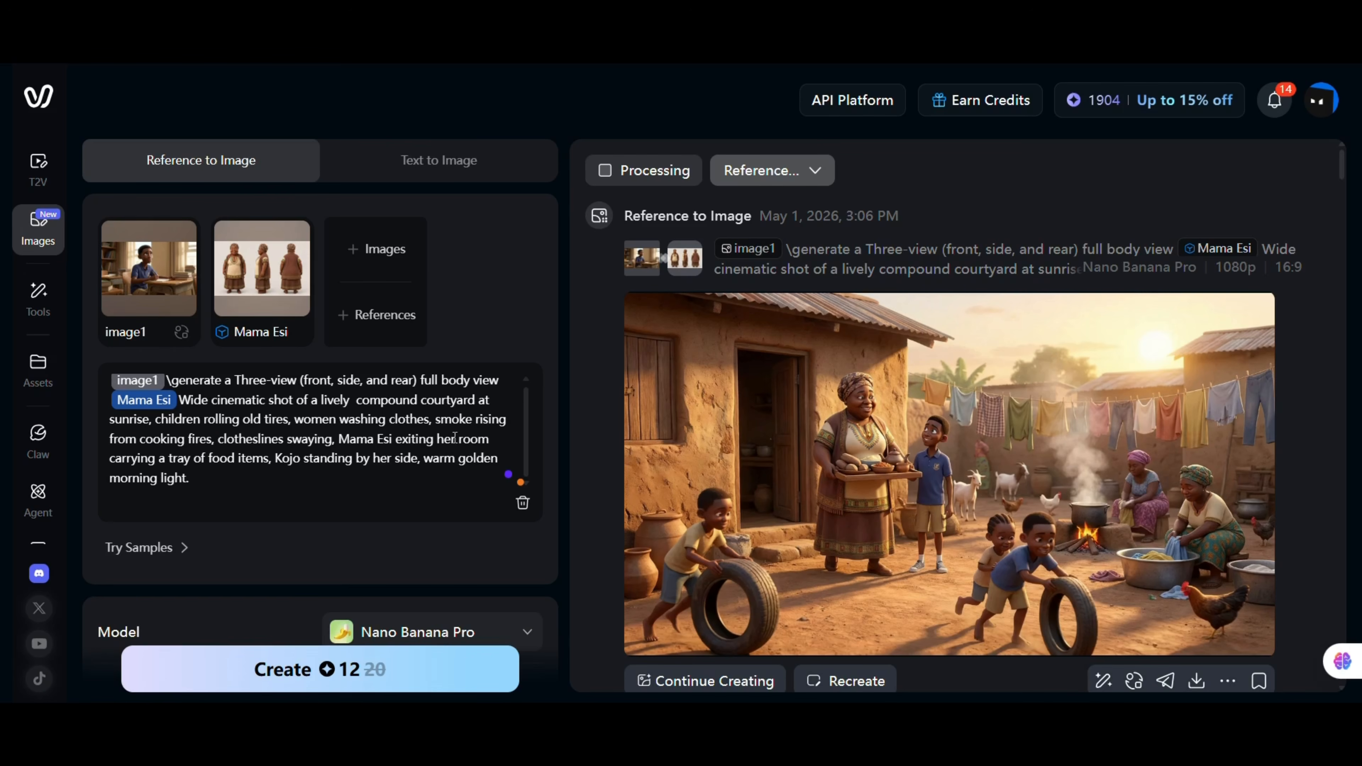
left_click(192, 458)
key("BackSpace")
key("BackSpace")
key("BackSpace")
key("BackSpace")
type("b")
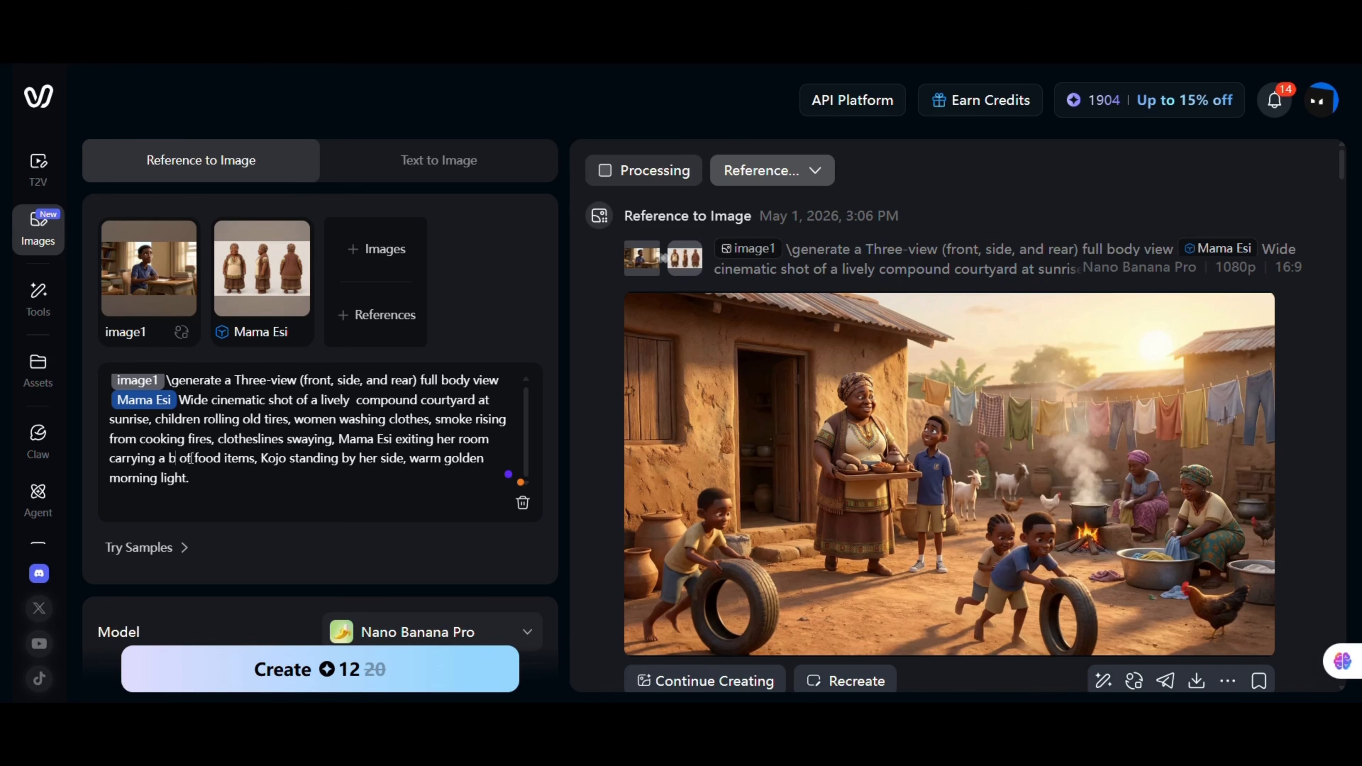
type("asket")
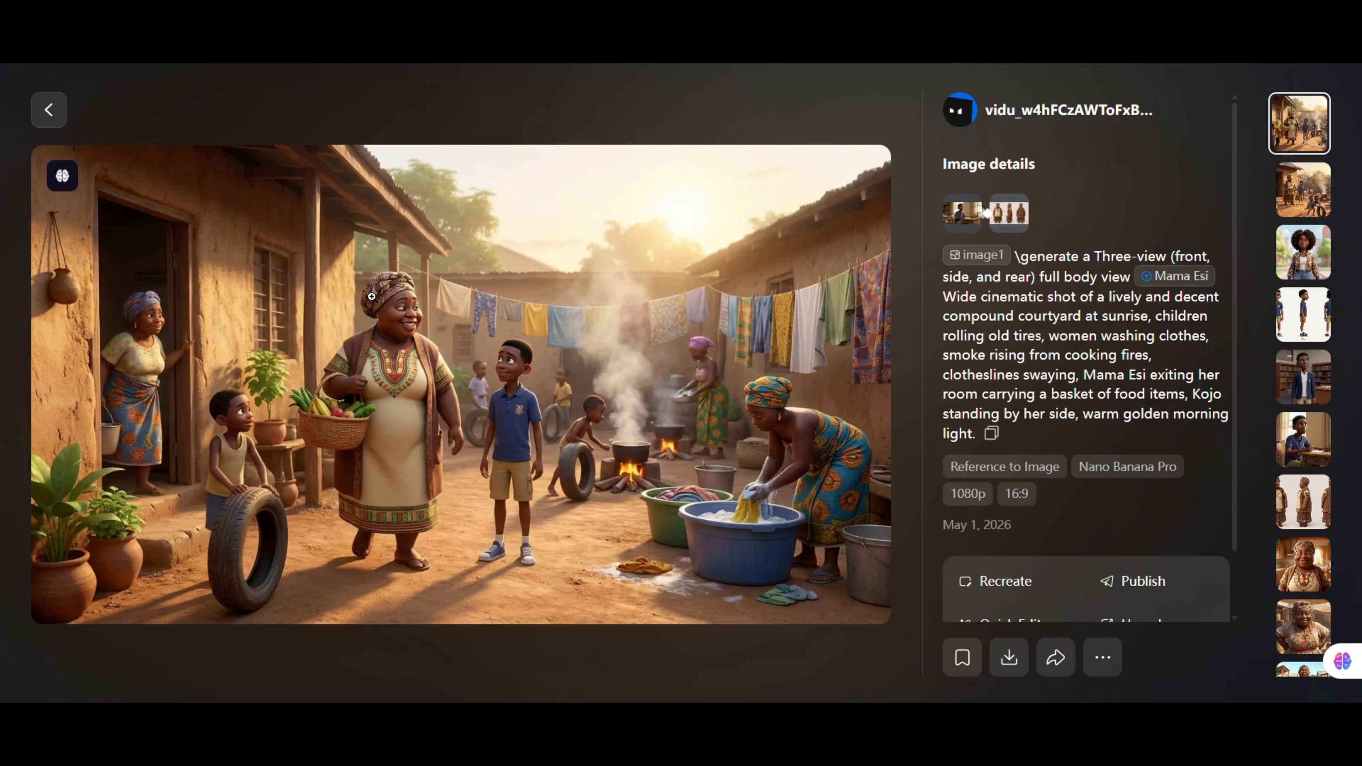
Download the basket scene image without watermark and return to the image generator.
mouse_move(1012, 662)
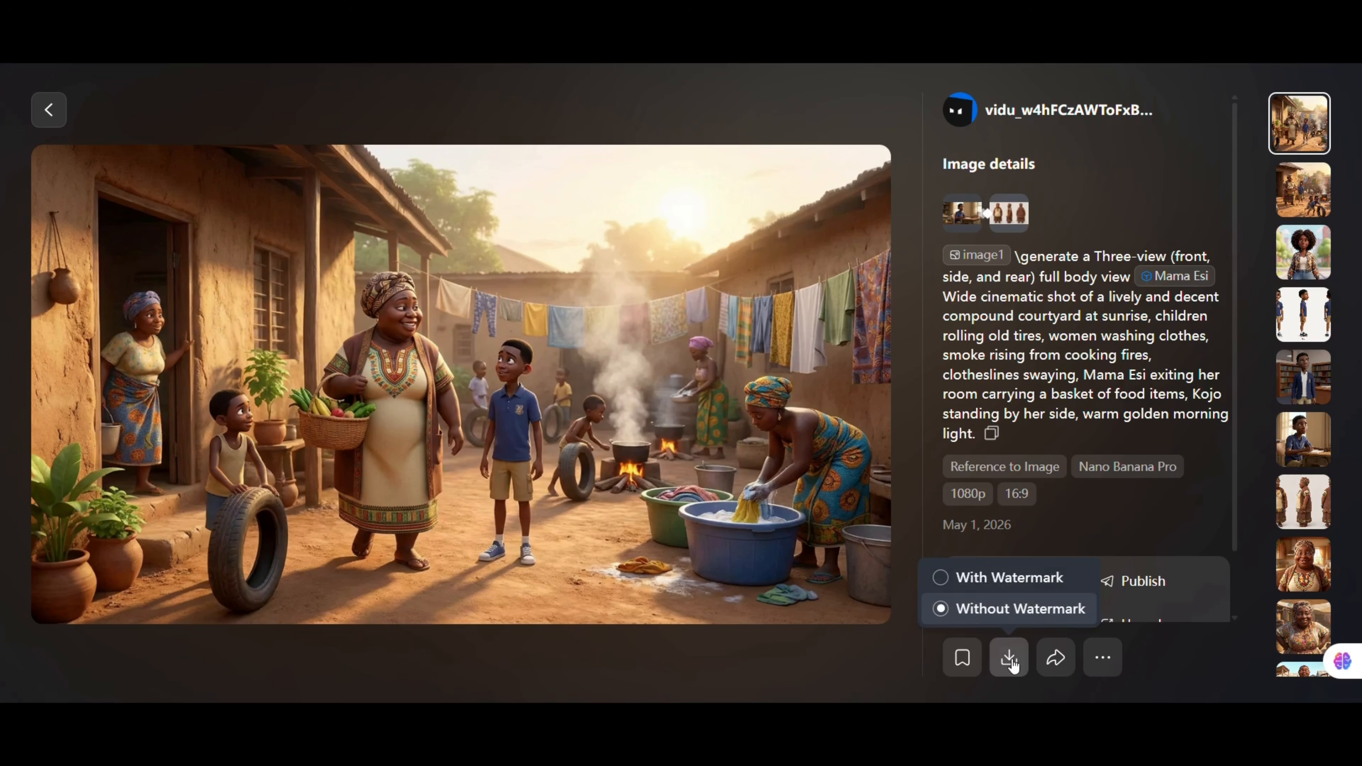
left_click(1009, 658)
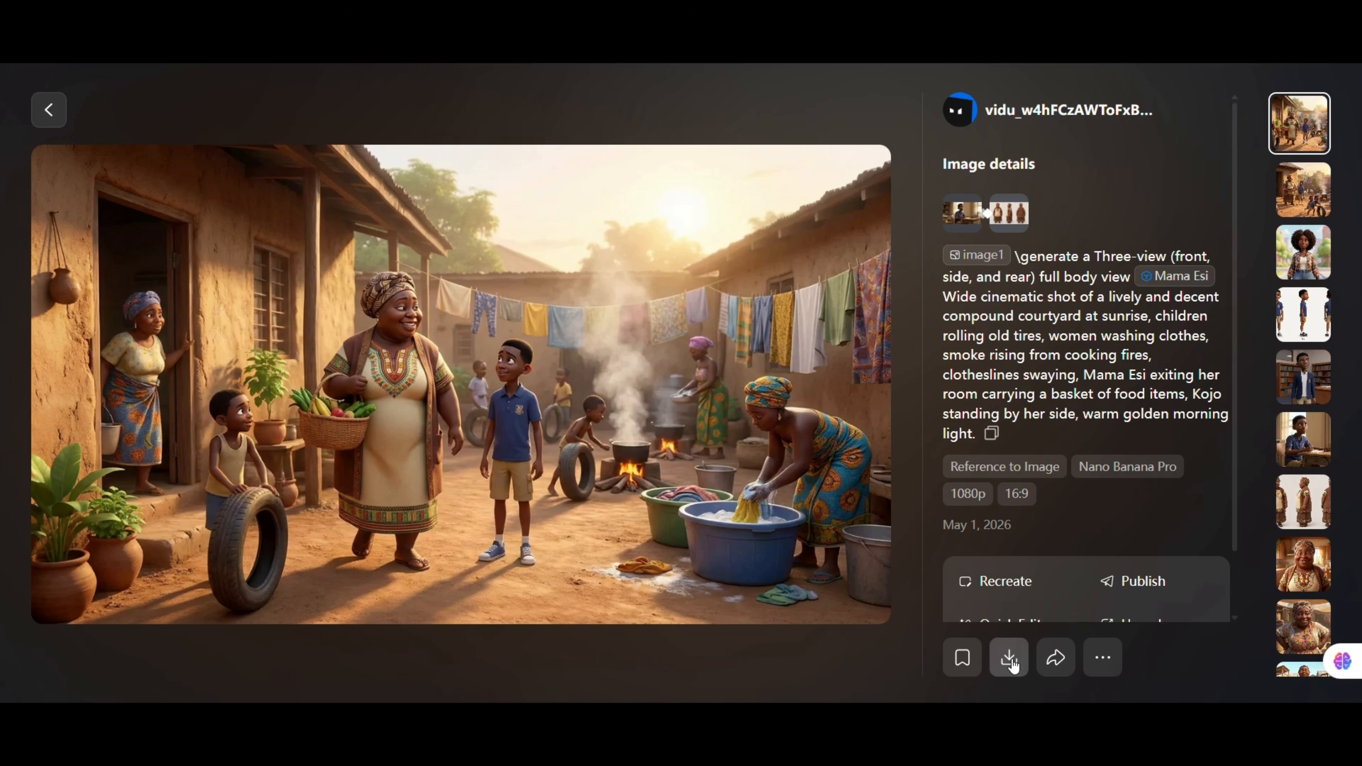
left_click(50, 109)
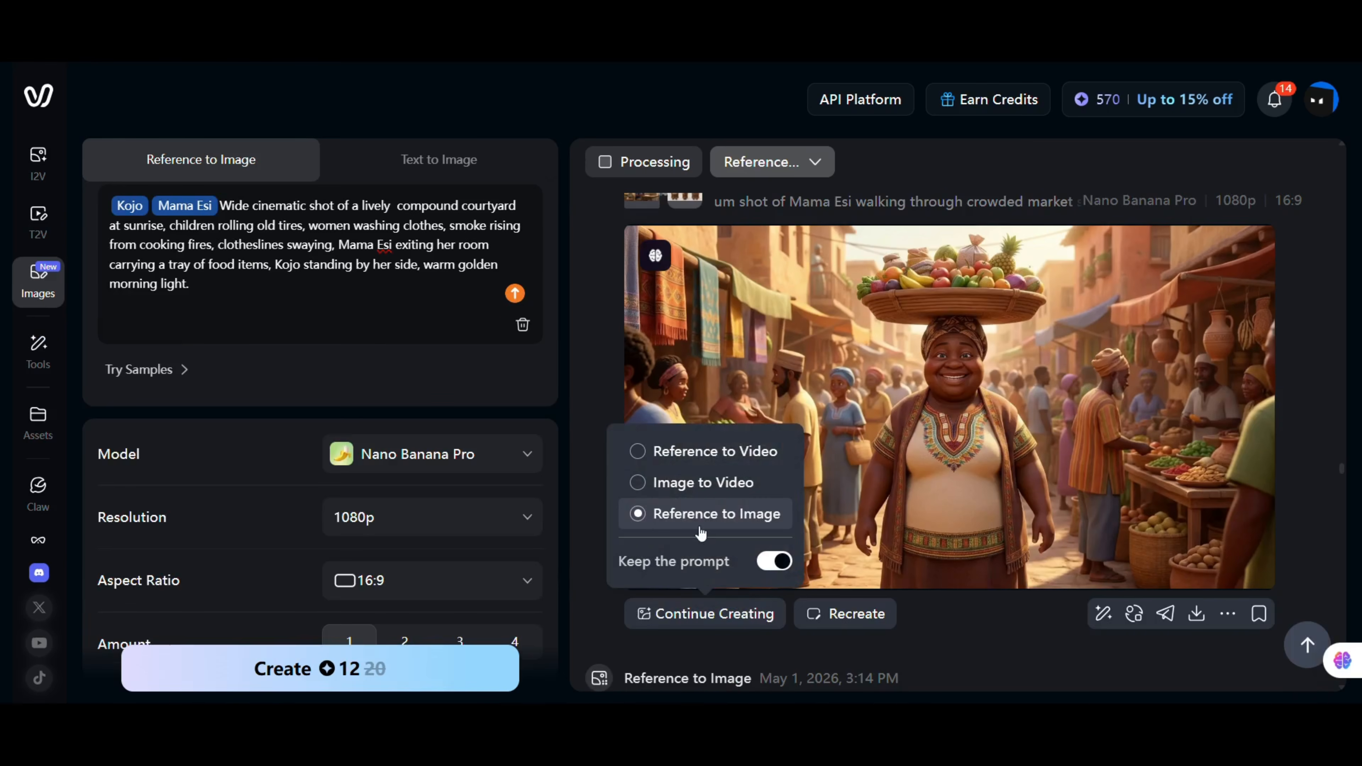
Continue creating from the market image as a new Reference to Image prompt, keeping the prompt.
left_click(751, 515)
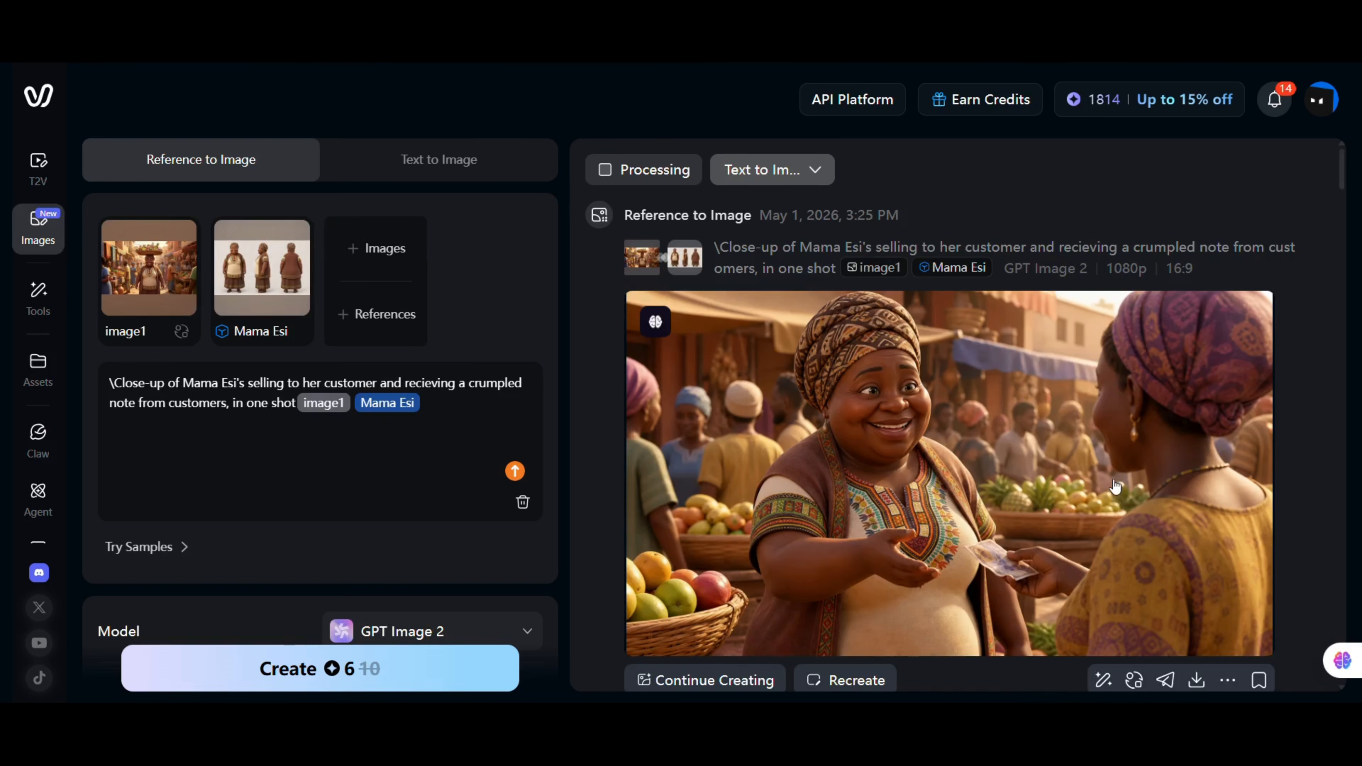
scroll(1118, 483, "down", 2)
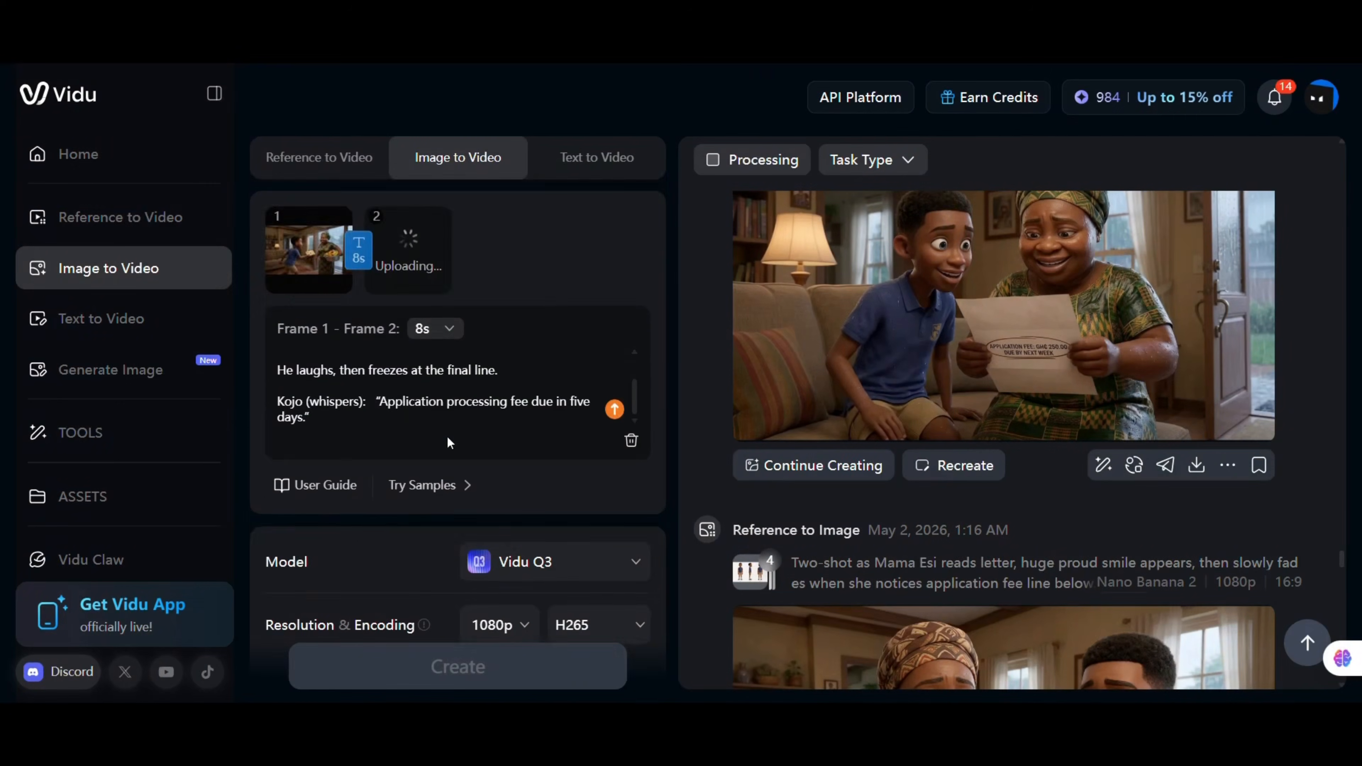
scroll(448, 441, "down", 2)
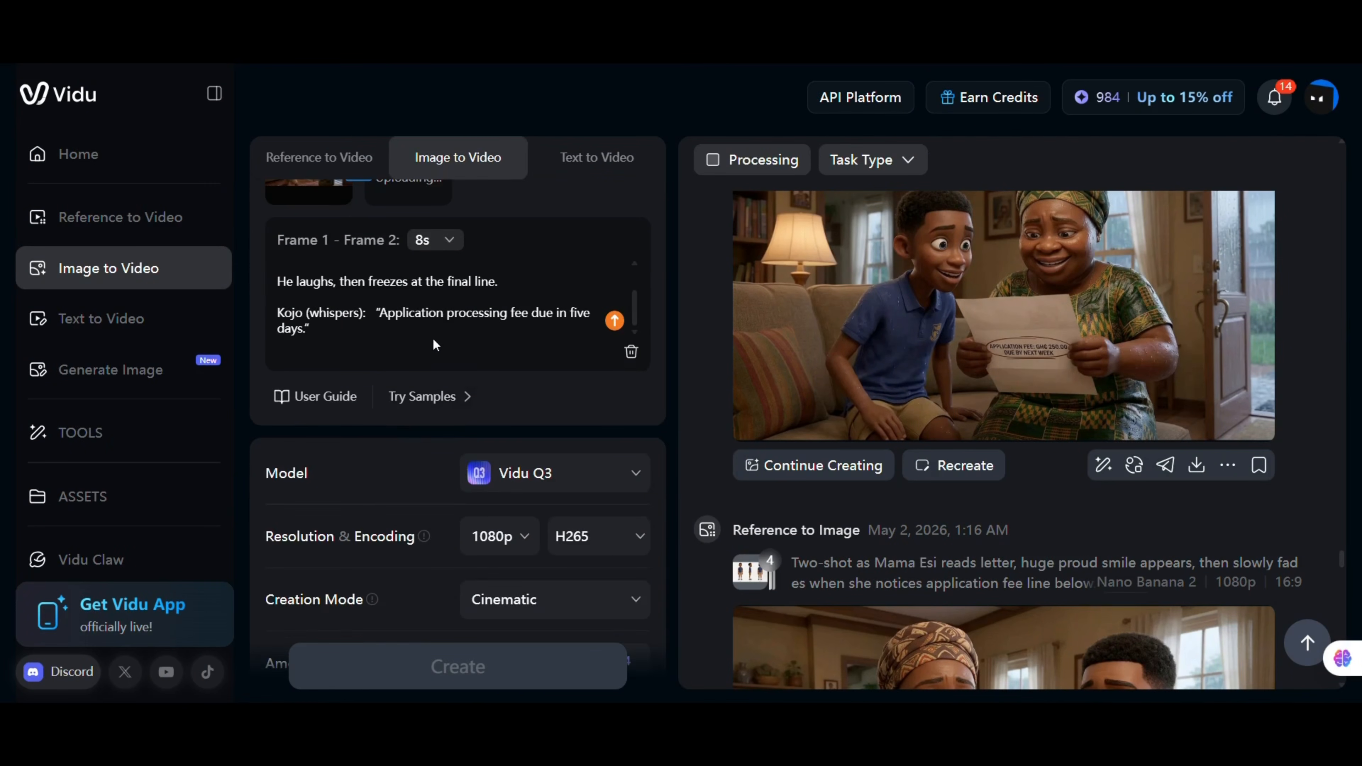
Paste the Kojo reading dialogue script into the Image to Video prompt for the first frame.
scroll(433, 338, "up", 2)
scroll(316, 344, "down", 2)
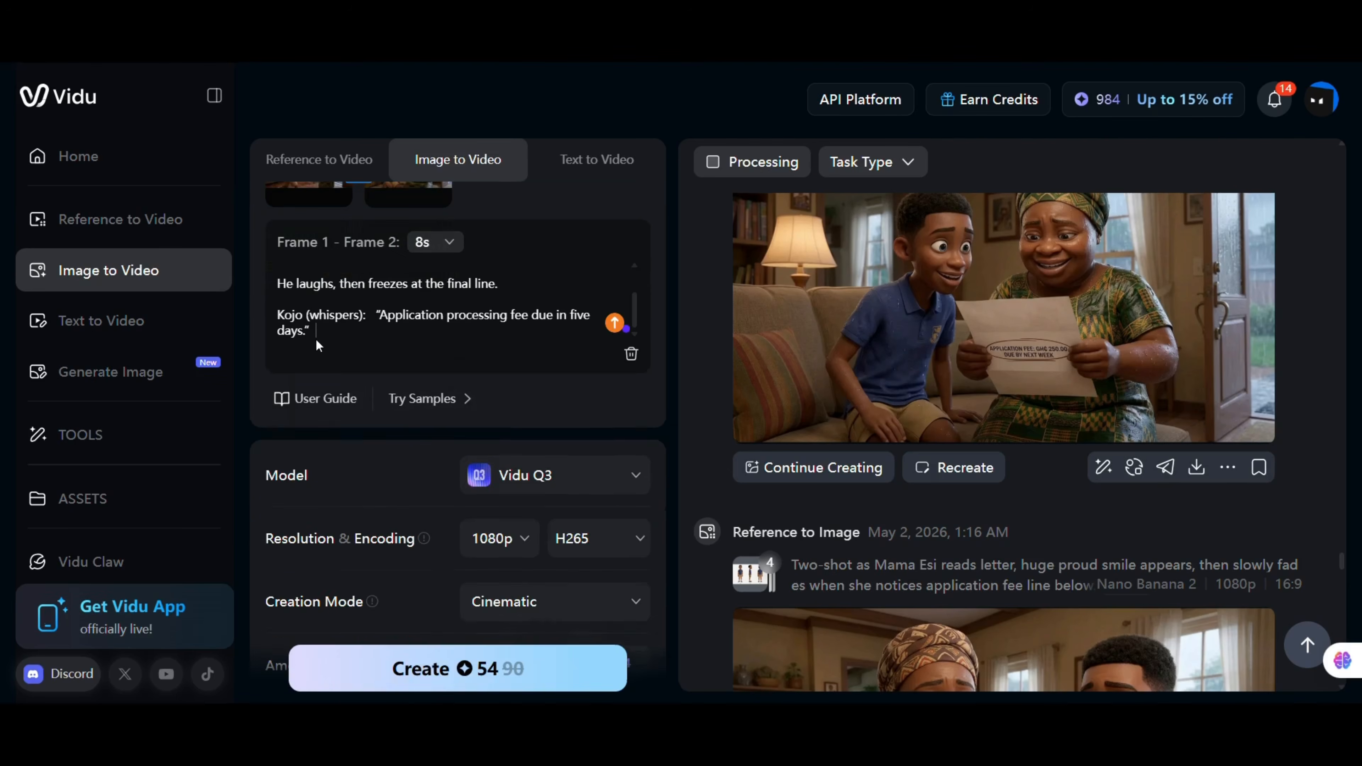
scroll(317, 344, "down", 1)
type("Mama Esi:   \"My son!\"")
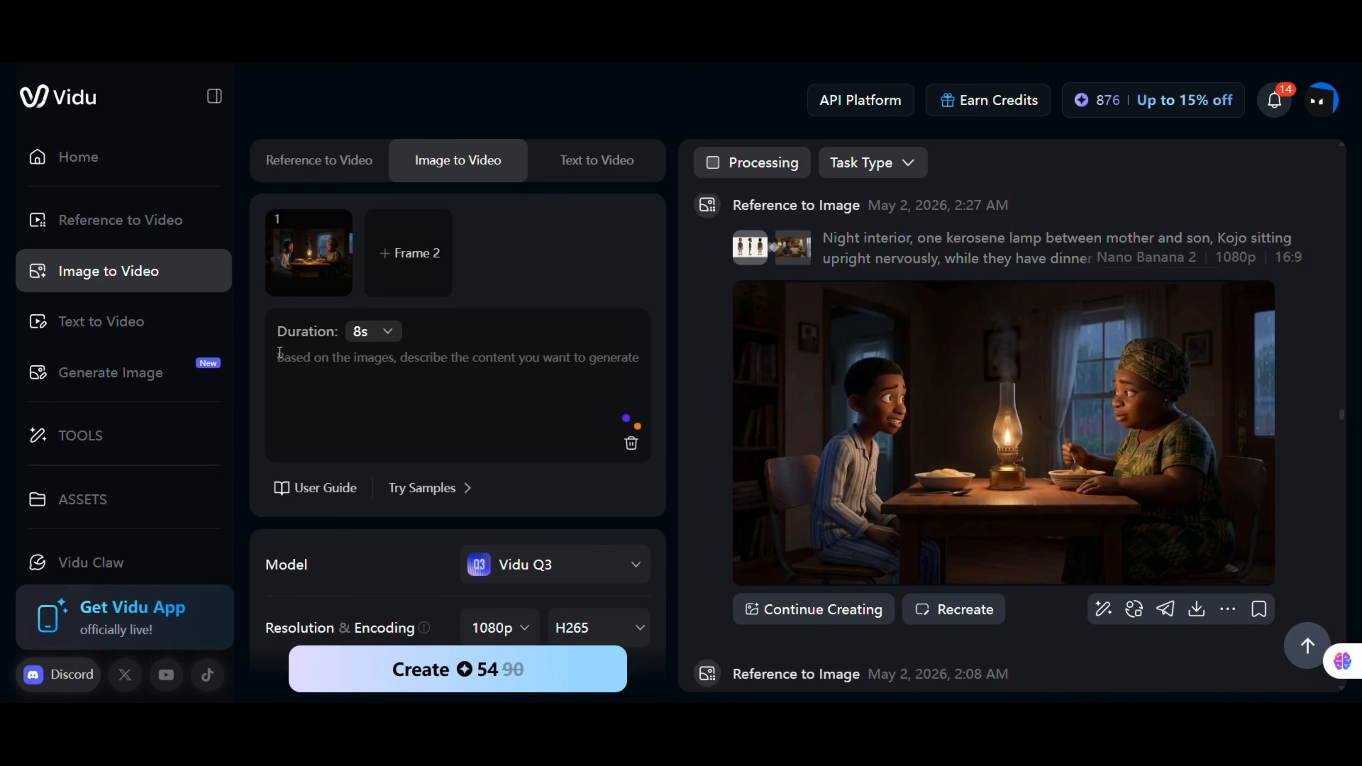
key("ctrl+v")
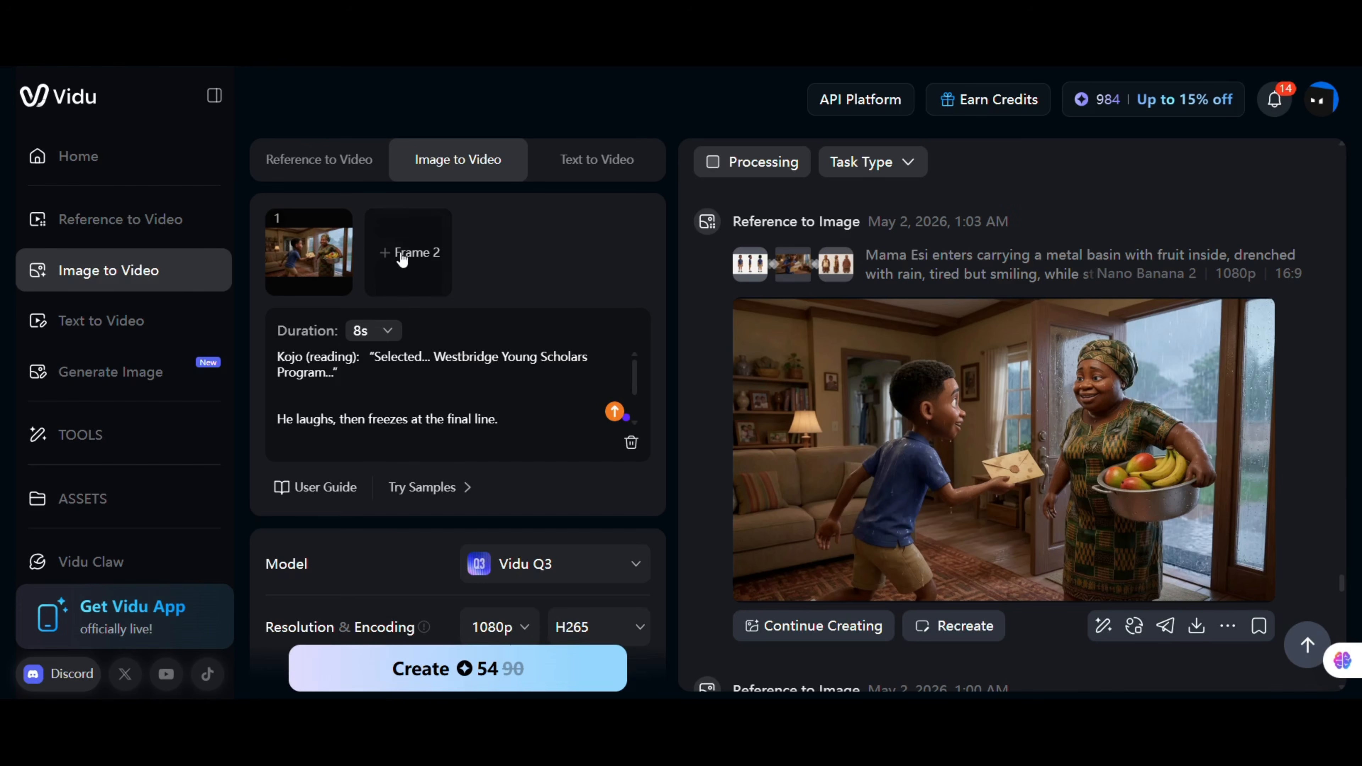
Search the generation history for the two-shot letter-reading image and add it as Frame 2.
scroll(1102, 451, "down", 5)
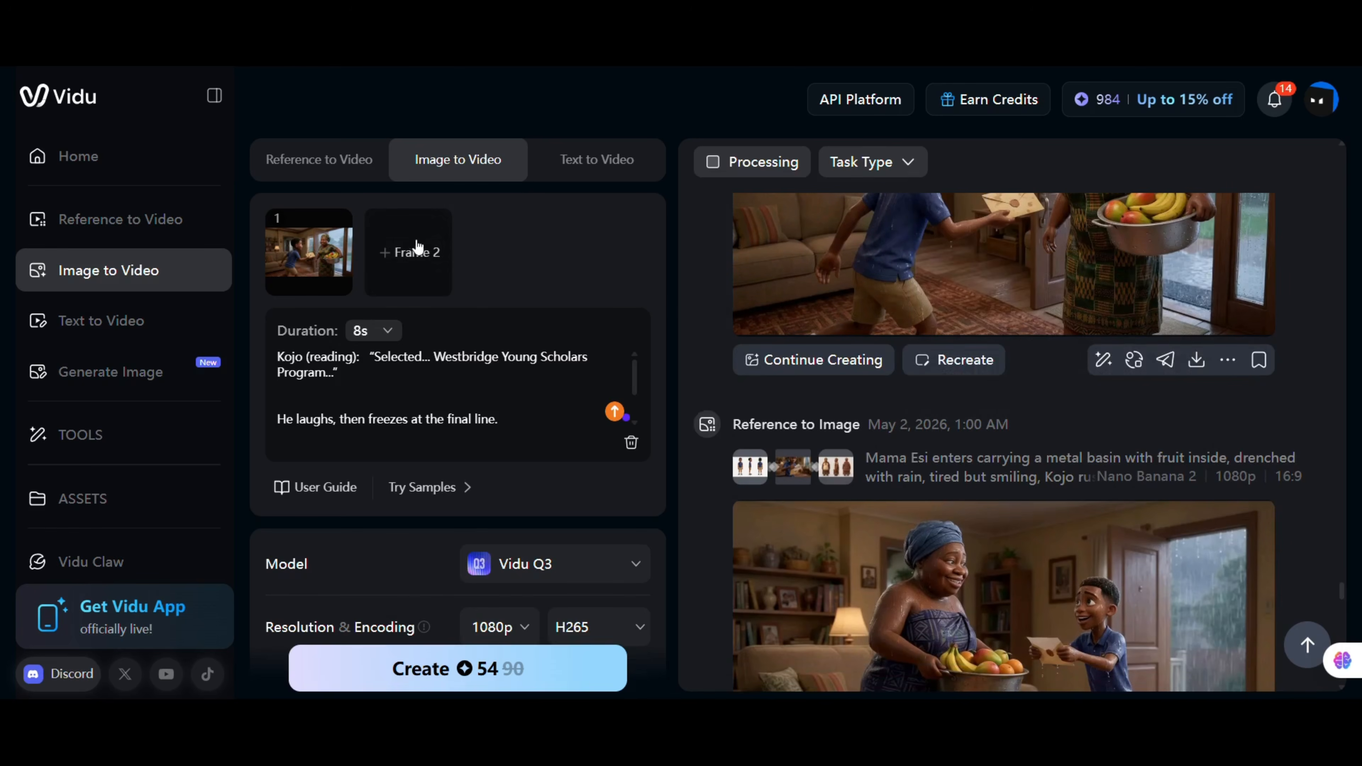
scroll(1042, 458, "down", 8)
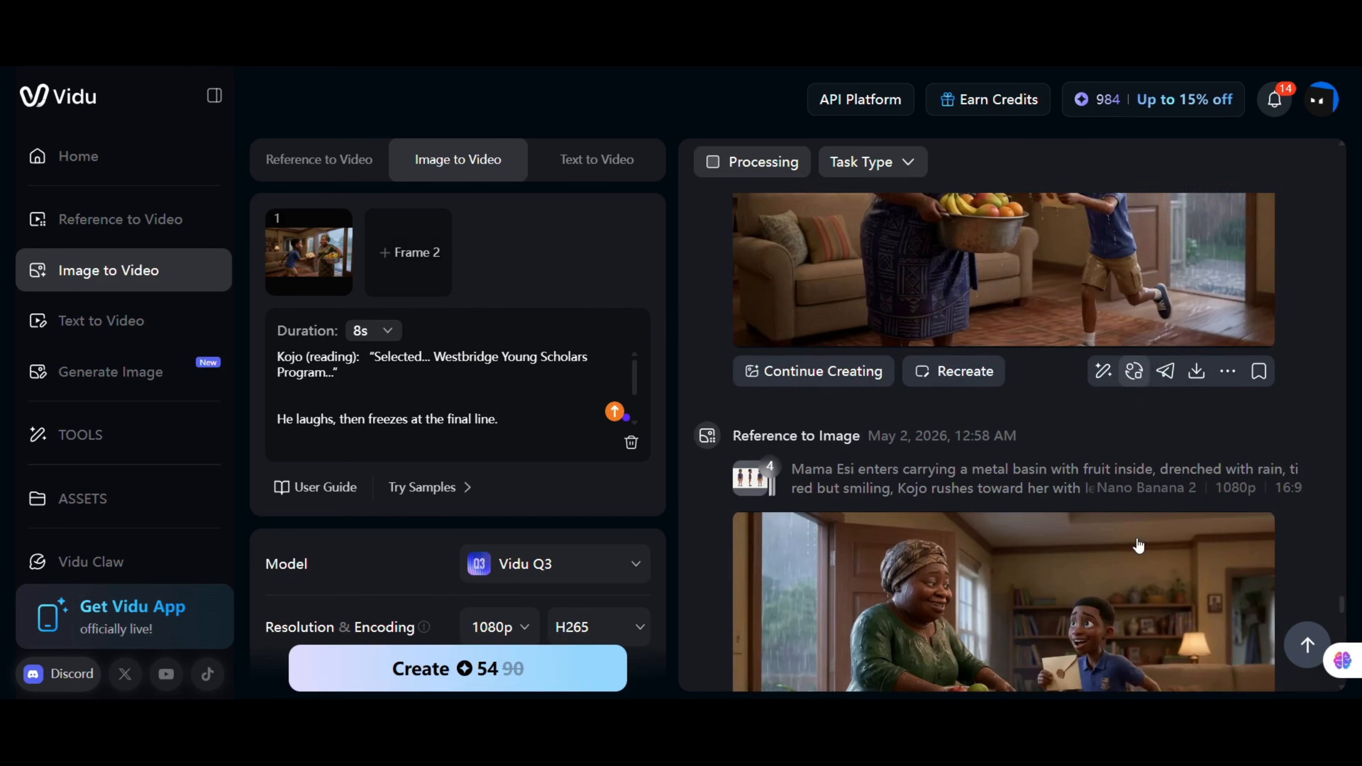
scroll(1137, 545, "down", 8)
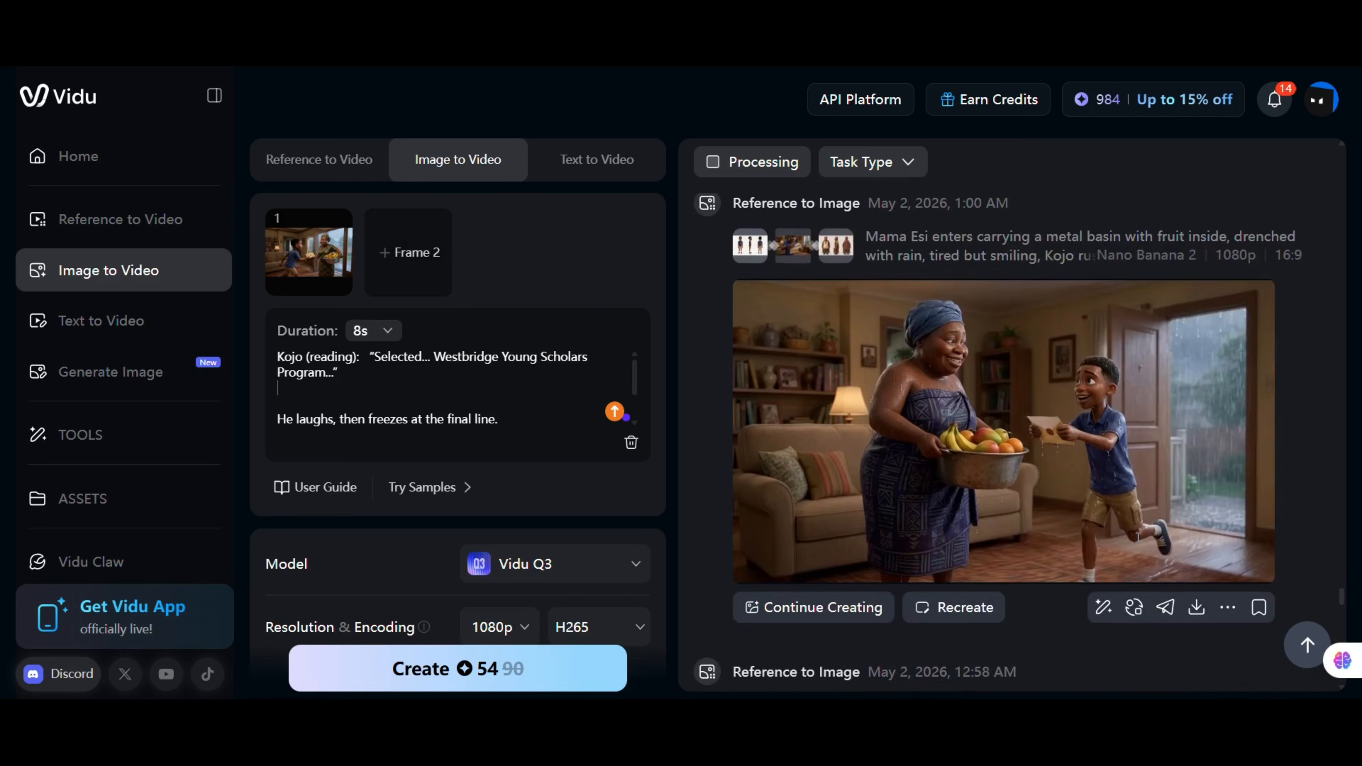
scroll(1138, 543, "down", 6)
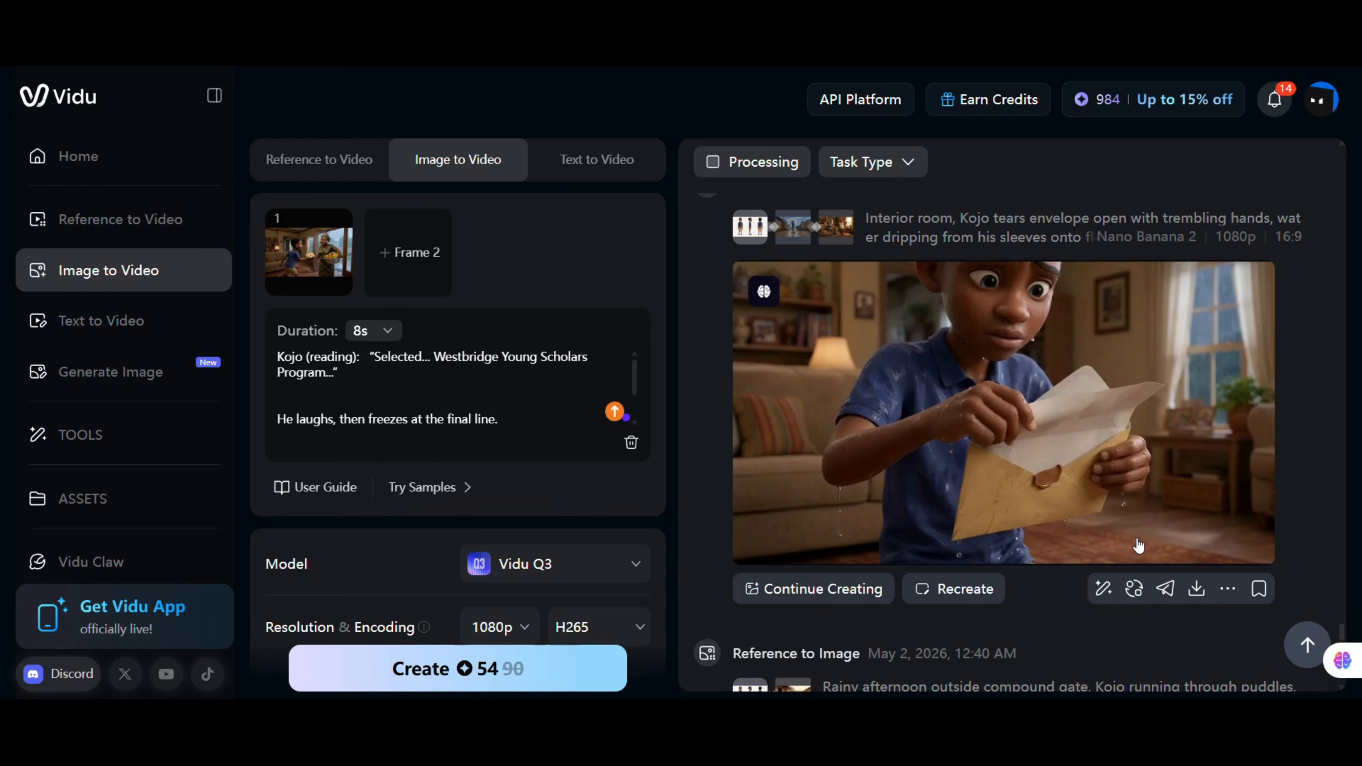
scroll(1138, 543, "down", 3)
scroll(1138, 542, "up", 20)
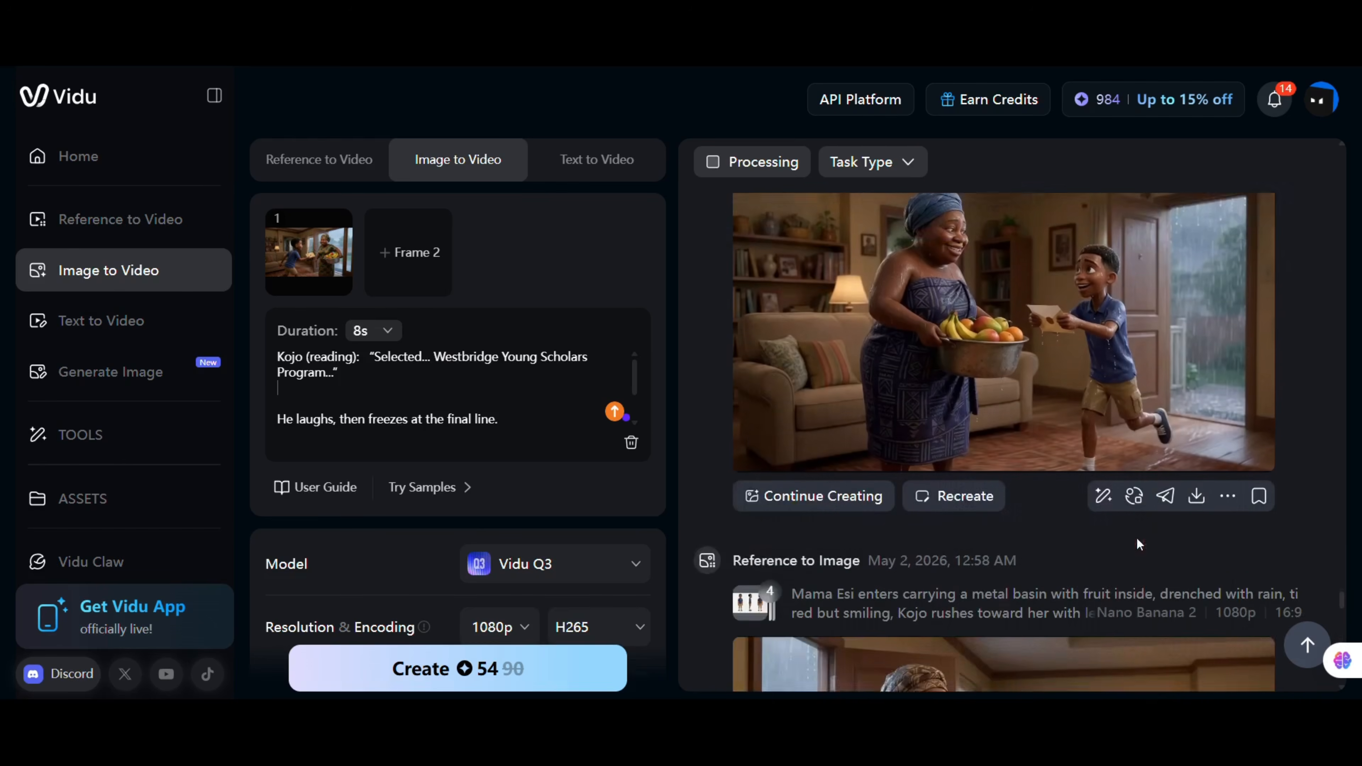
scroll(1137, 541, "down", 5)
scroll(1138, 539, "up", 10)
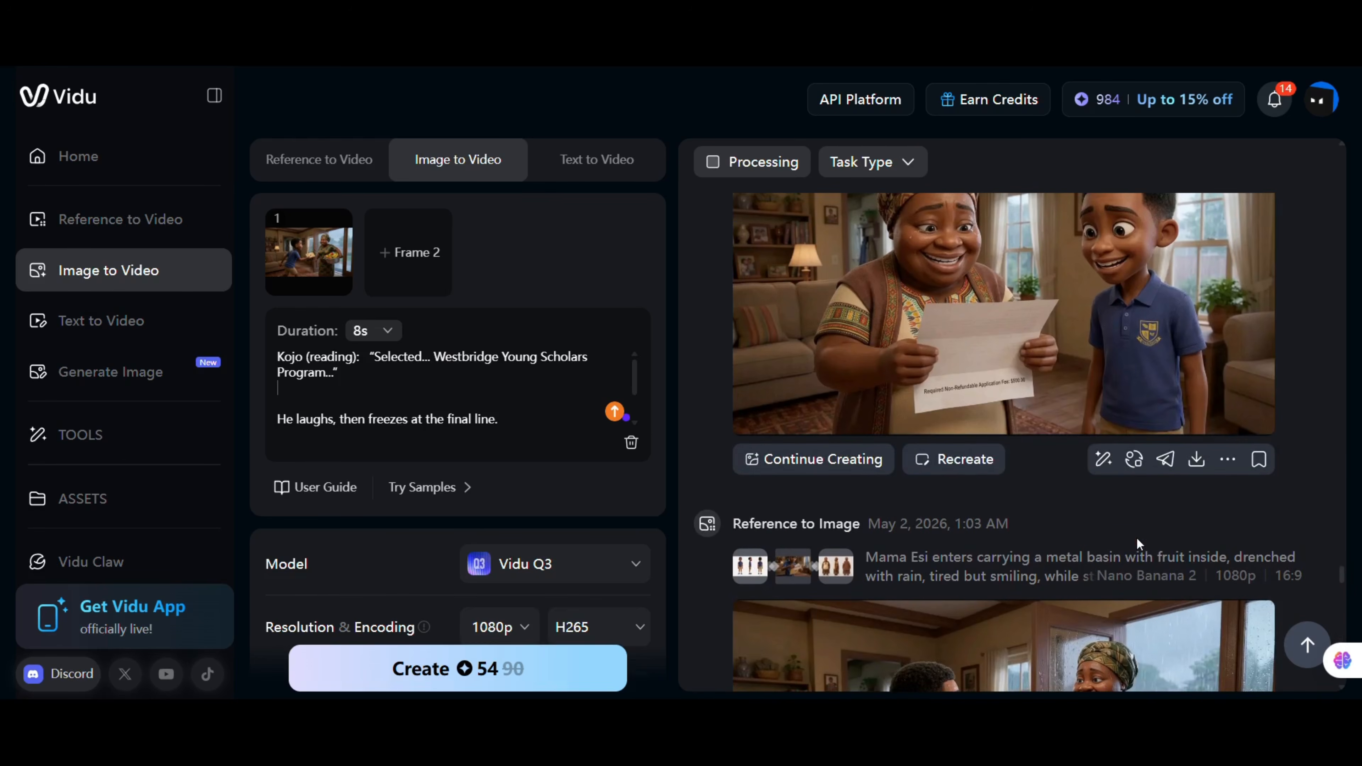
scroll(1137, 545, "up", 3)
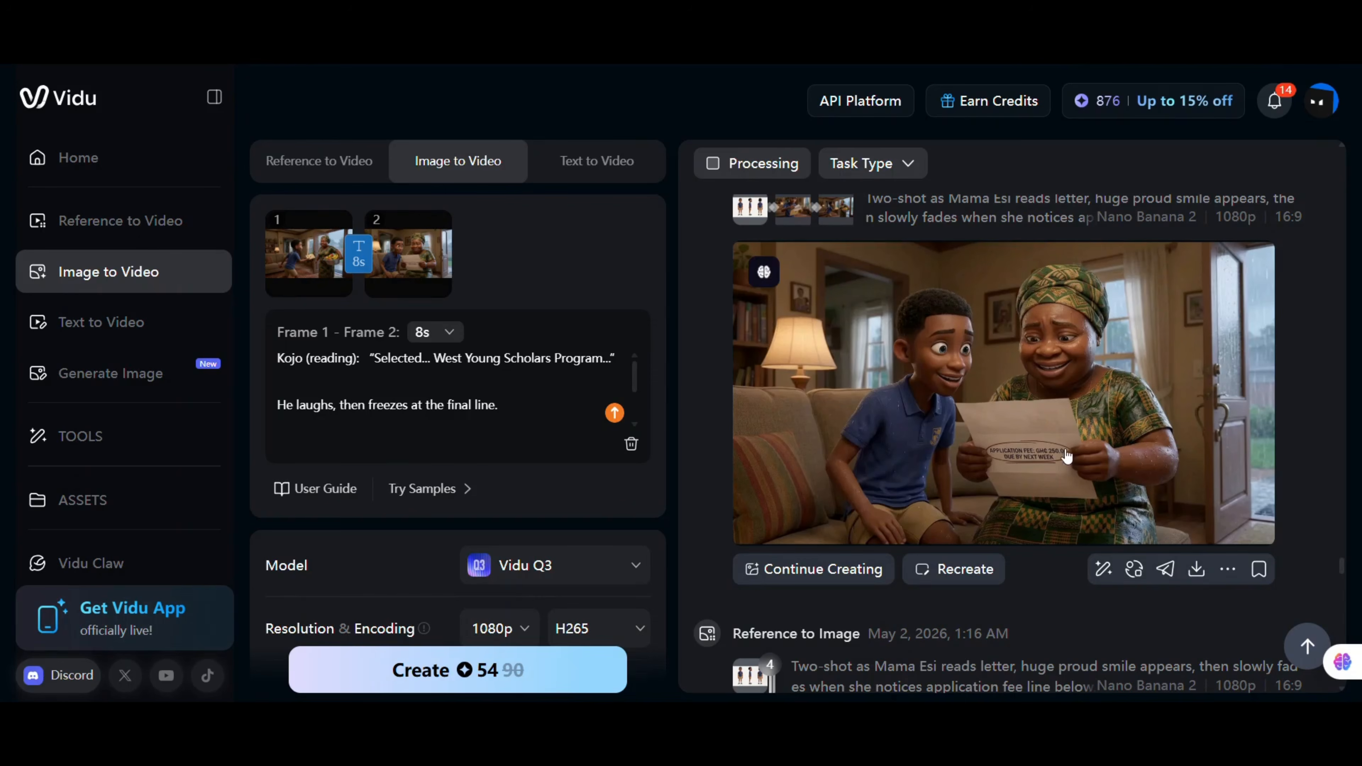
Scroll through the earlier generated scene images in the generation history.
scroll(1041, 362, "down", 12)
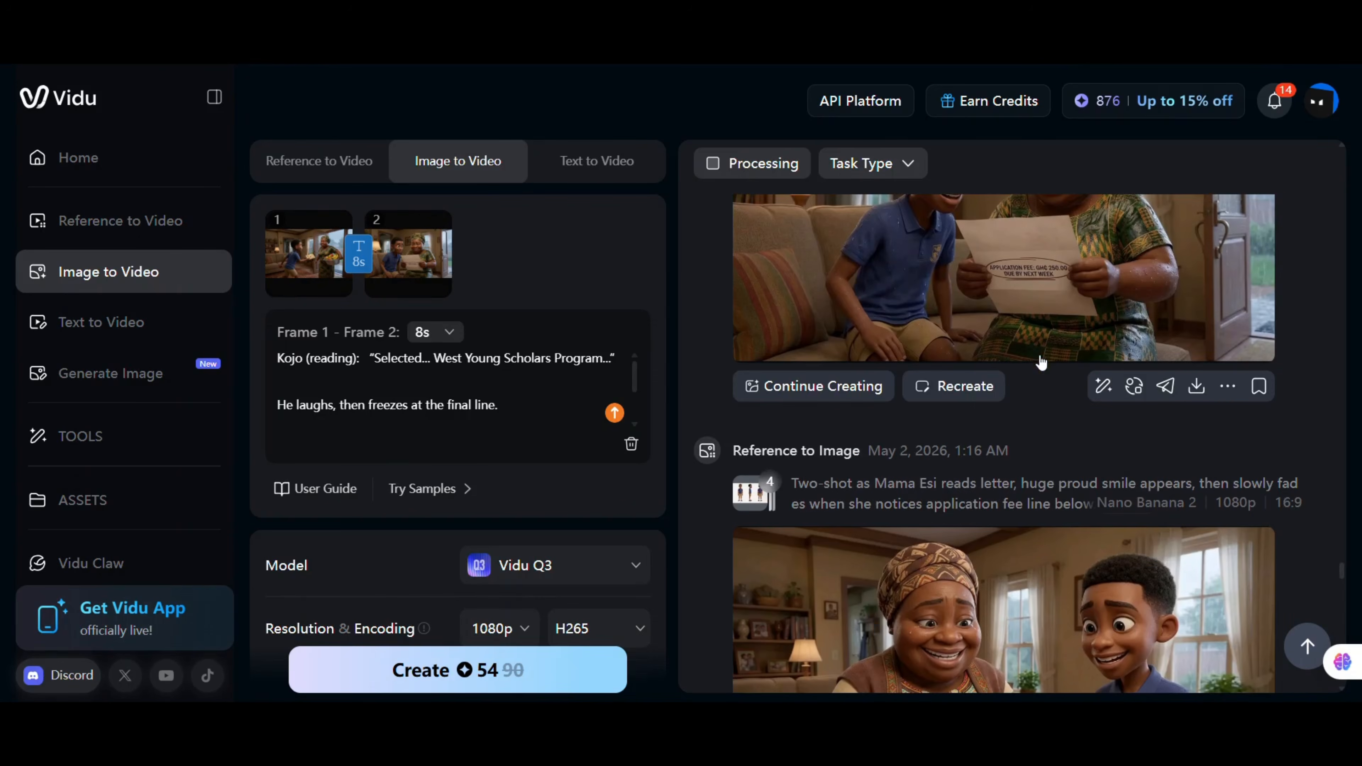
scroll(1040, 362, "down", 10)
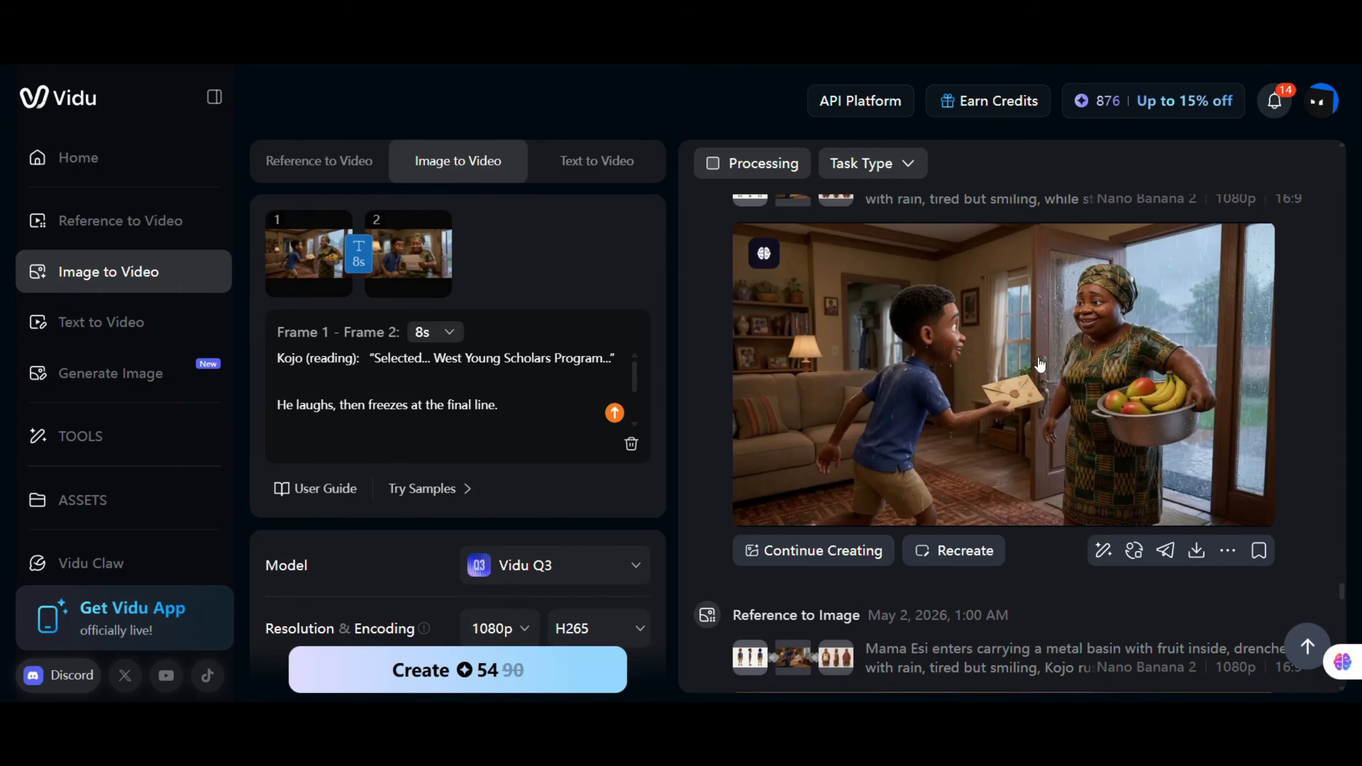
scroll(1038, 365, "down", 14)
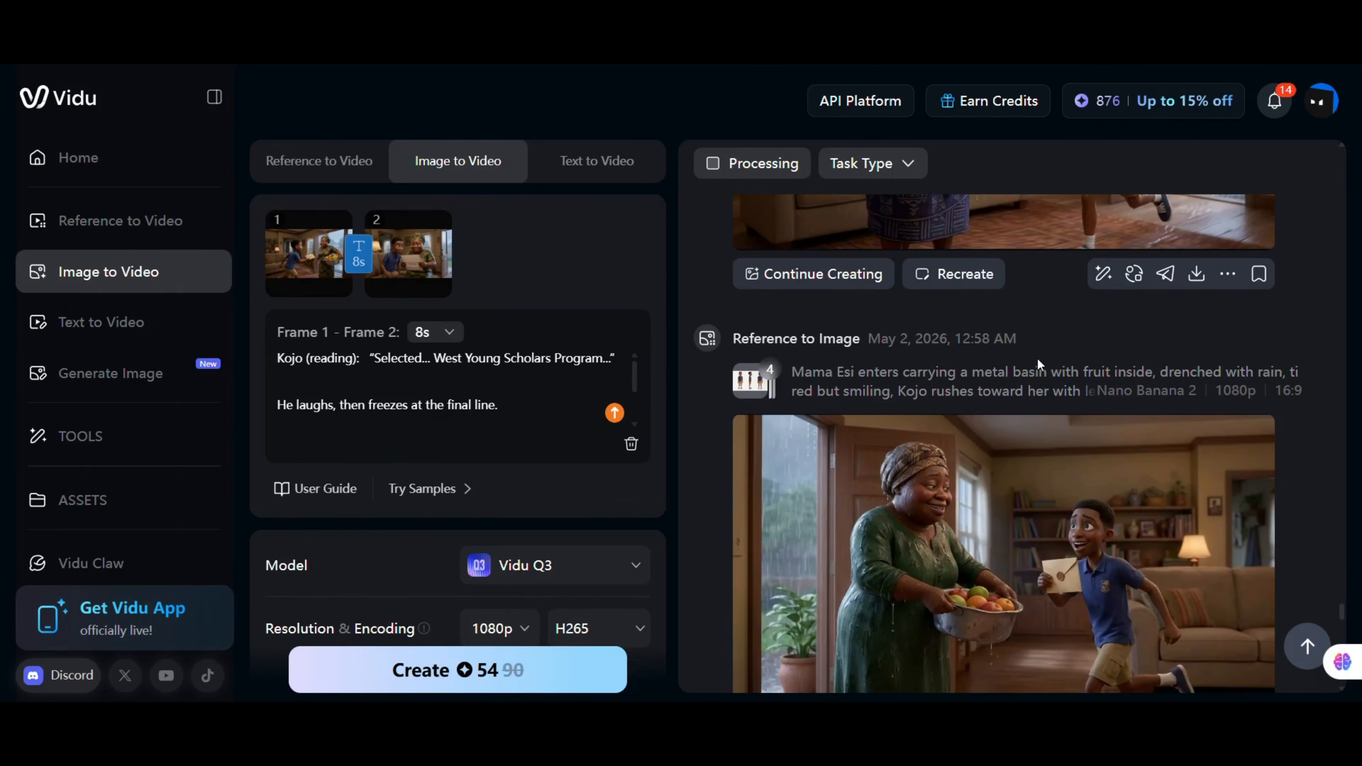
scroll(1038, 365, "down", 7)
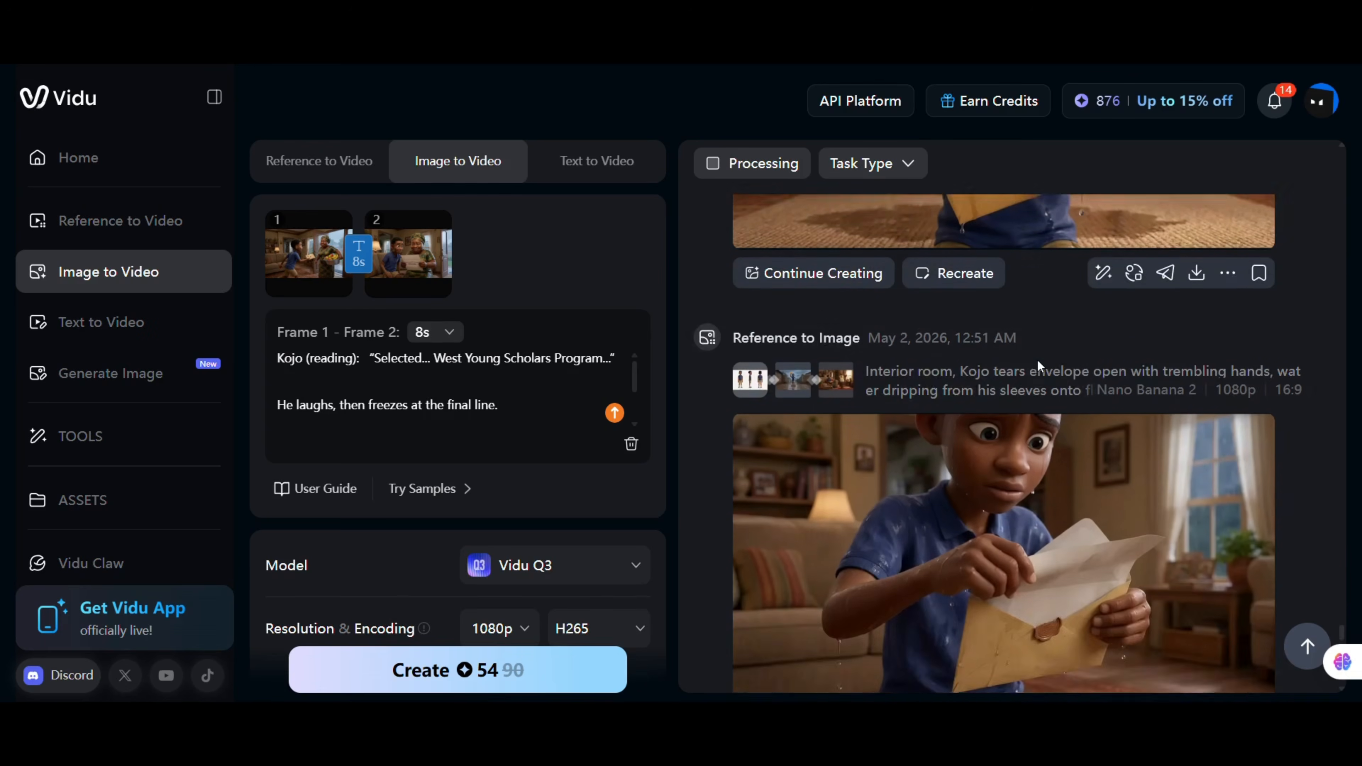
scroll(1038, 366, "down", 12)
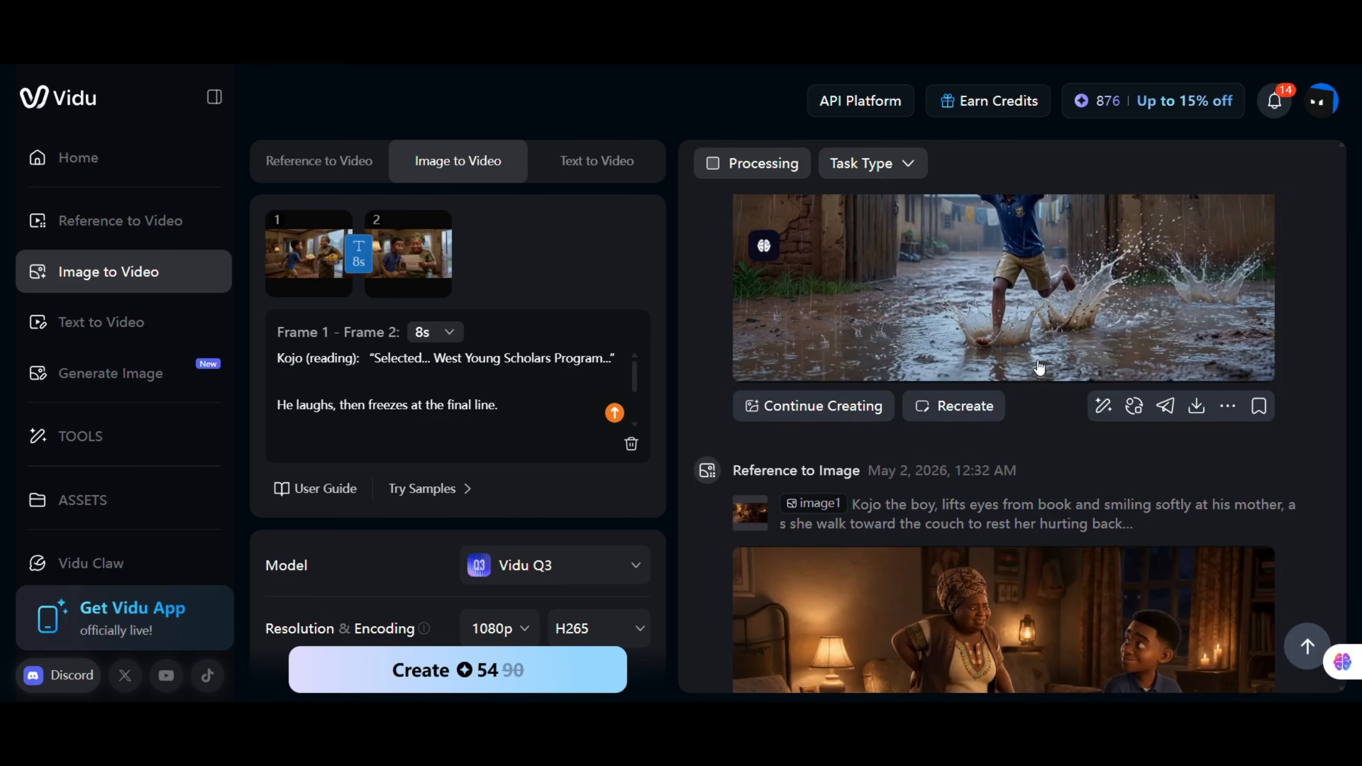
scroll(1039, 366, "down", 8)
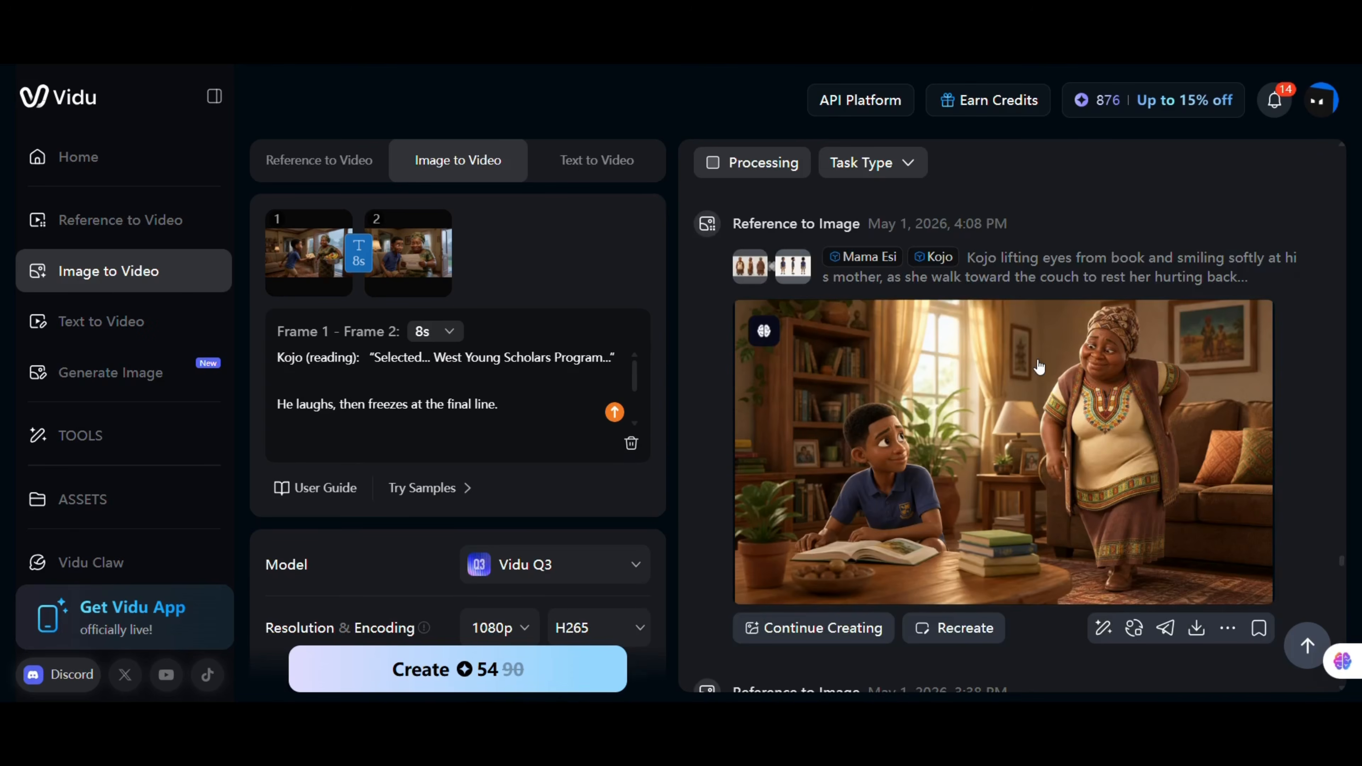
scroll(1039, 366, "down", 14)
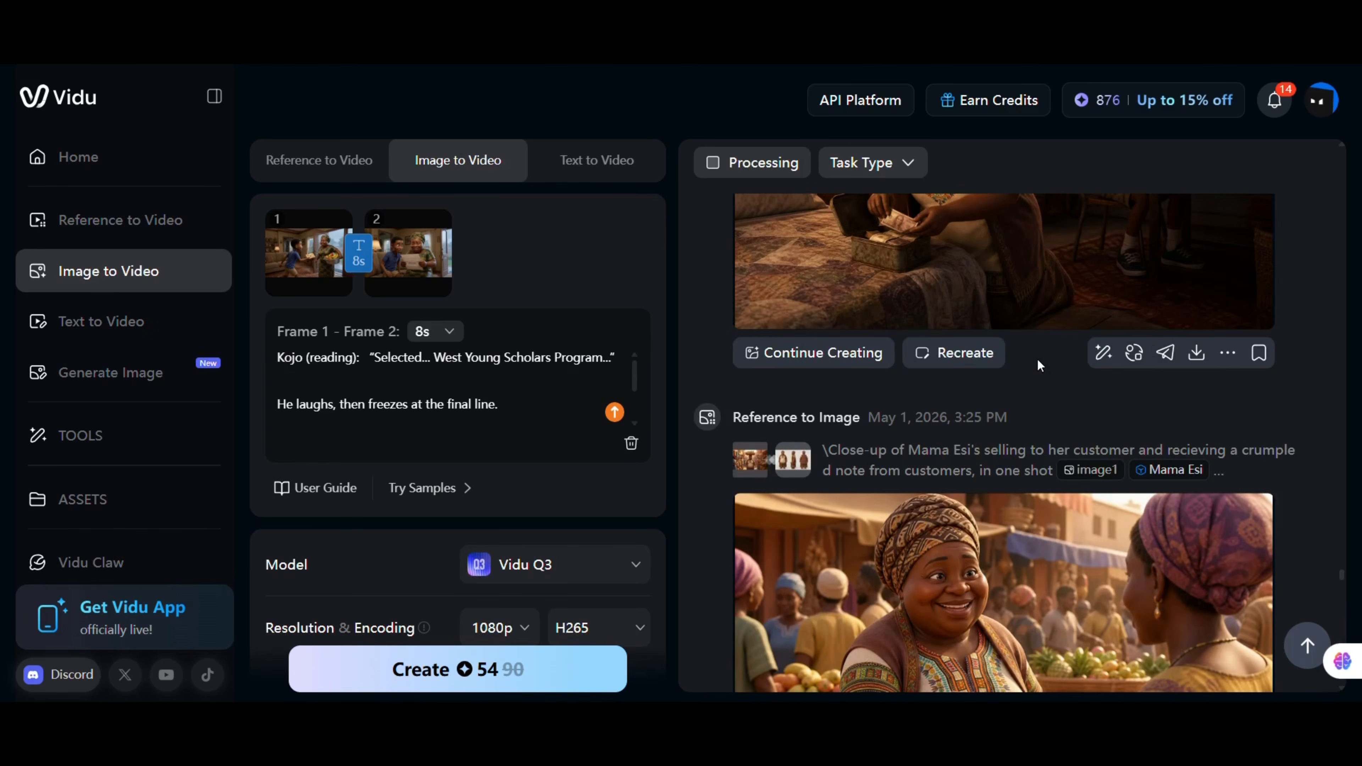
scroll(1038, 366, "down", 10)
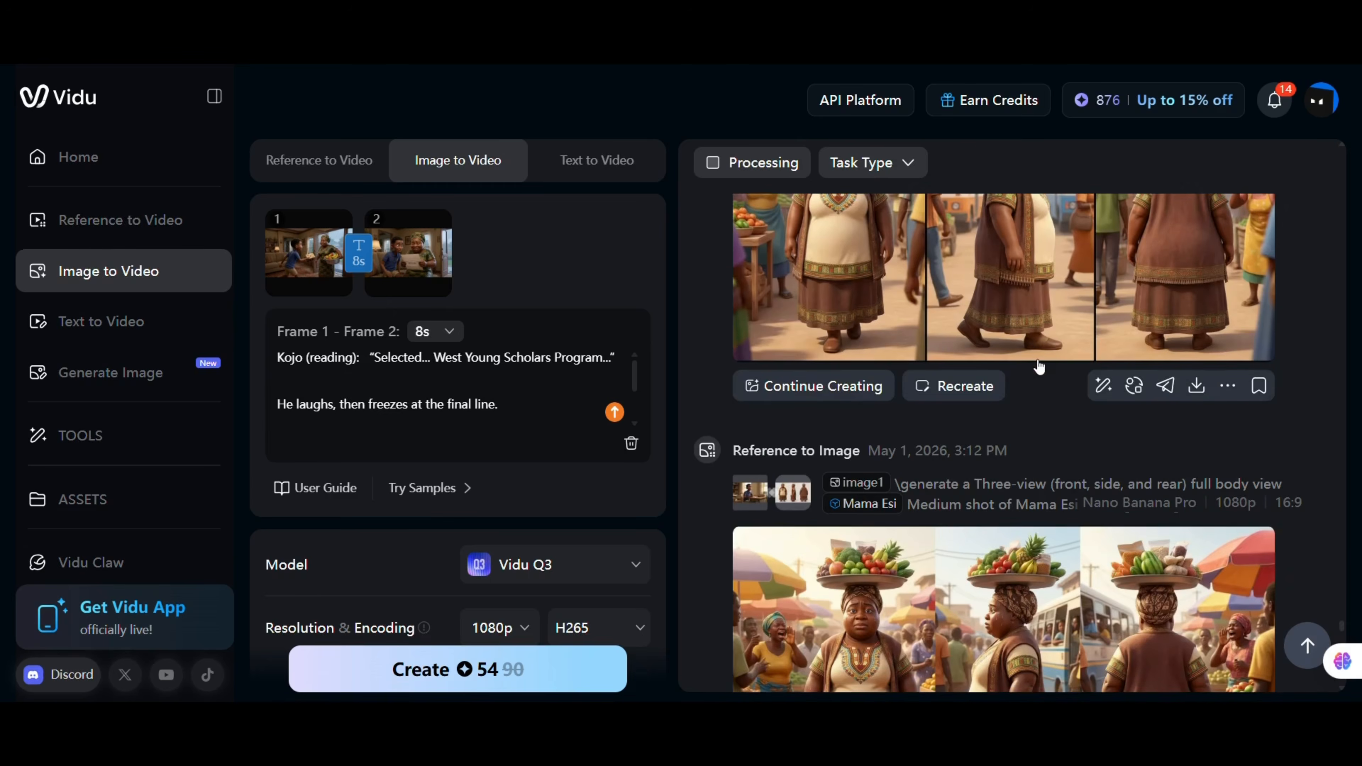
scroll(1038, 367, "down", 5)
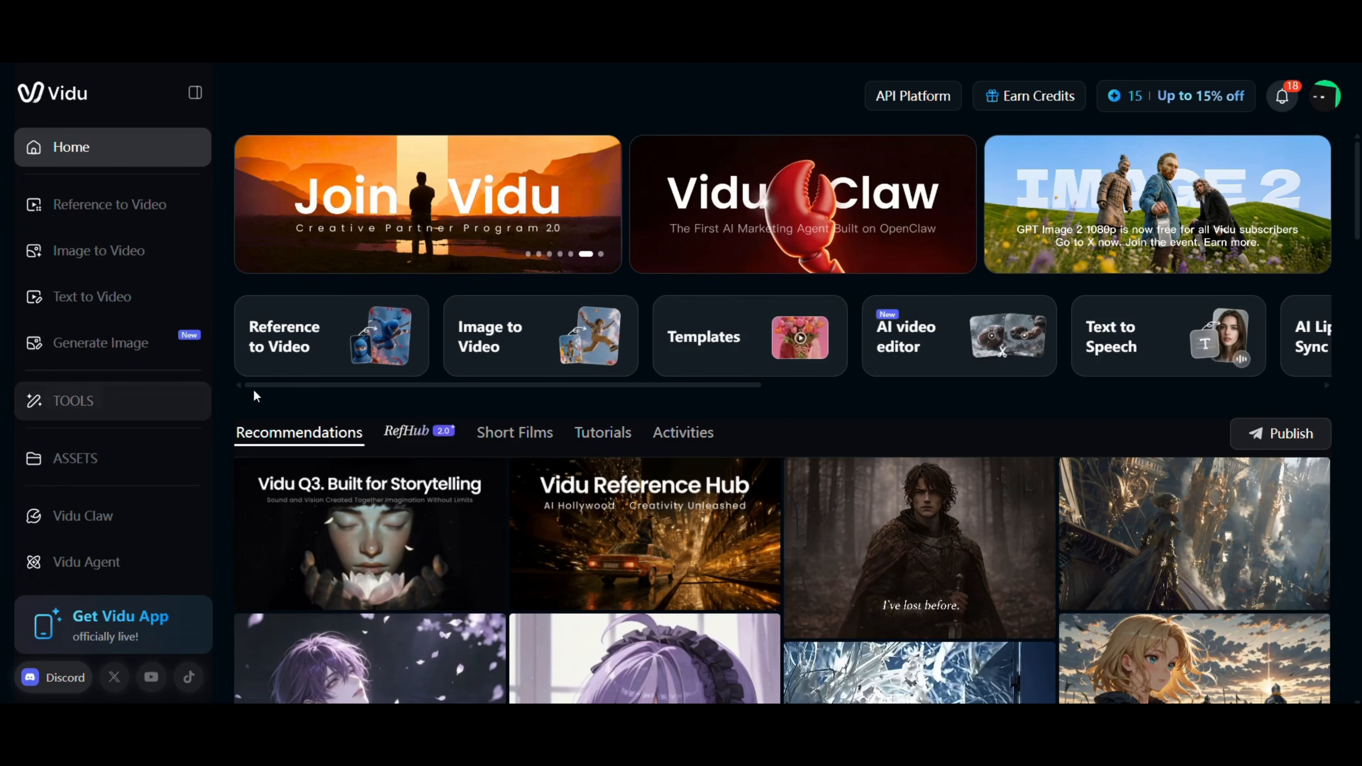
Open the Tools panel from the home page.
left_click(141, 408)
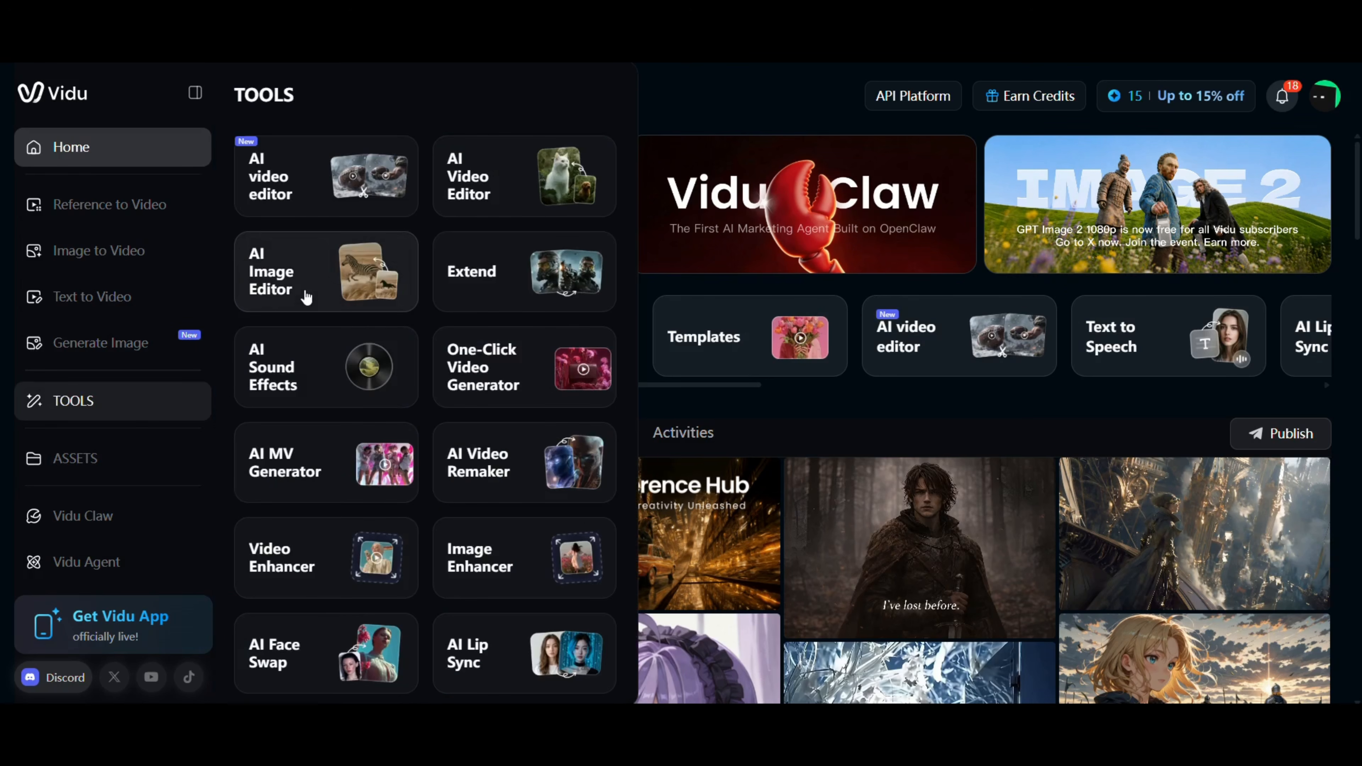